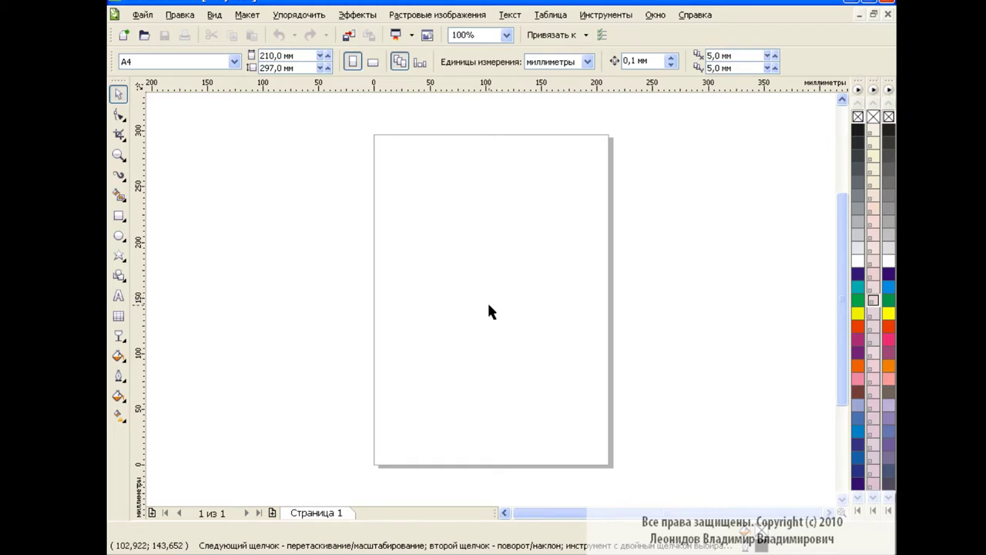
Step: Select the Freehand tool from the curve tools in the toolbox
left_click(119, 176)
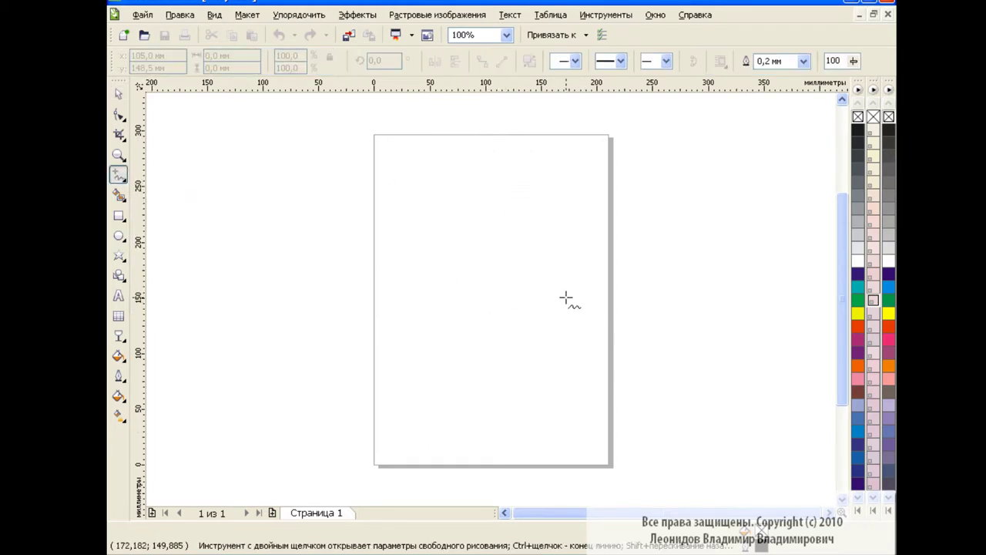
Step: Draw a freehand zigzag spiral from the top of the page down past the bottom edge
mouse_move(506, 151)
left_mouse_down()
mouse_move(504, 275)
mouse_move(538, 428)
mouse_move(334, 425)
mouse_move(568, 467)
mouse_move(482, 504)
left_mouse_up()
scroll(838, 320, "up", 2)
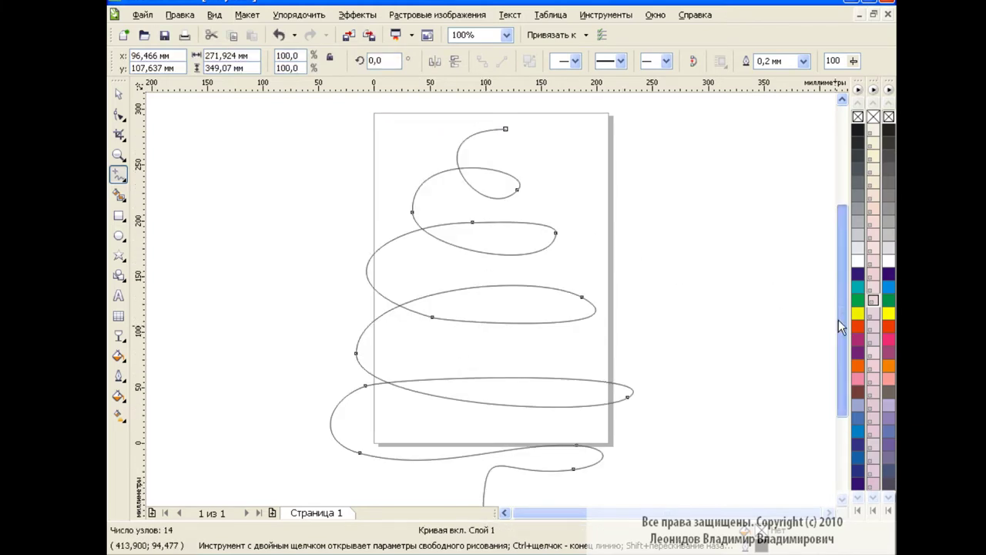
Step: Adjust the spiral's nodes into smoother, rounder loops widening evenly toward the bottom
key("F10")
left_click_drag(518, 192, 525, 188)
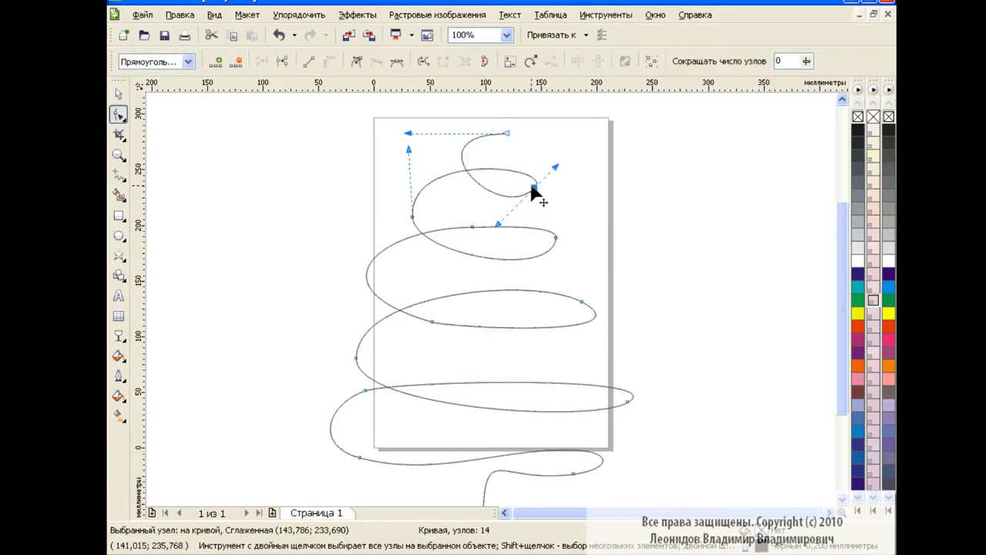
left_click_drag(556, 237, 561, 237)
left_click_drag(583, 302, 591, 302)
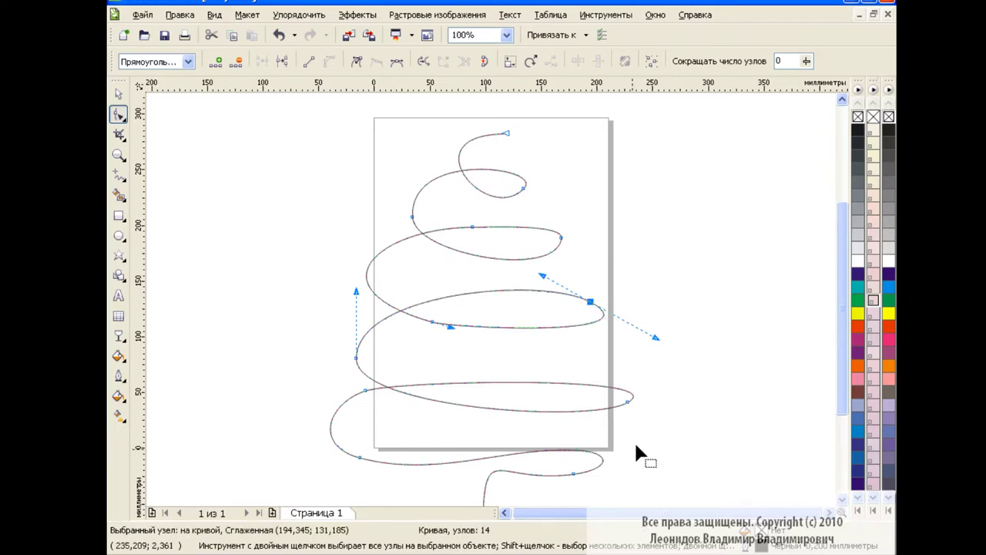
left_click_drag(581, 460, 631, 443)
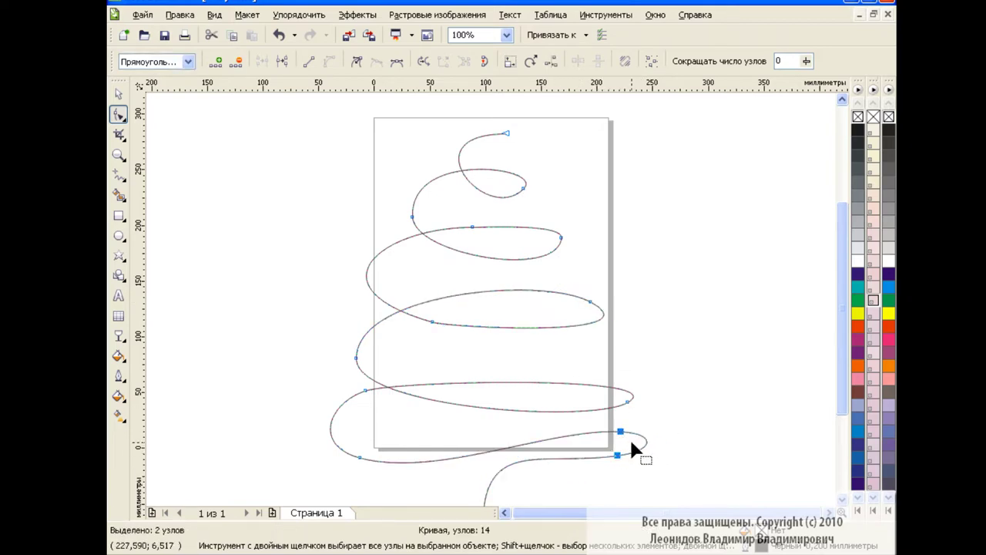
left_click_drag(297, 392, 386, 468)
mouse_move(365, 390)
left_mouse_down()
mouse_move(341, 390)
mouse_move(347, 368)
left_mouse_up()
left_click(406, 220)
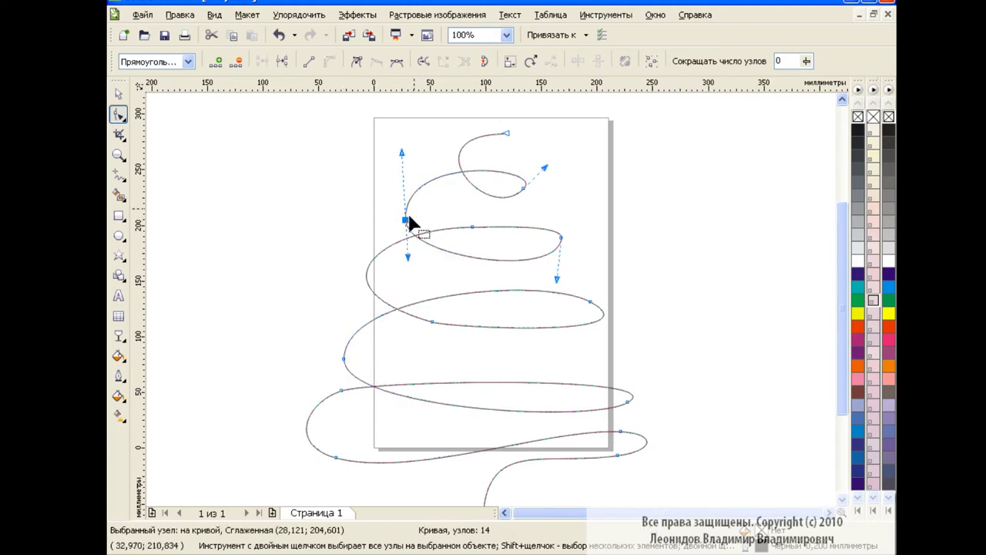
left_click_drag(523, 188, 528, 202)
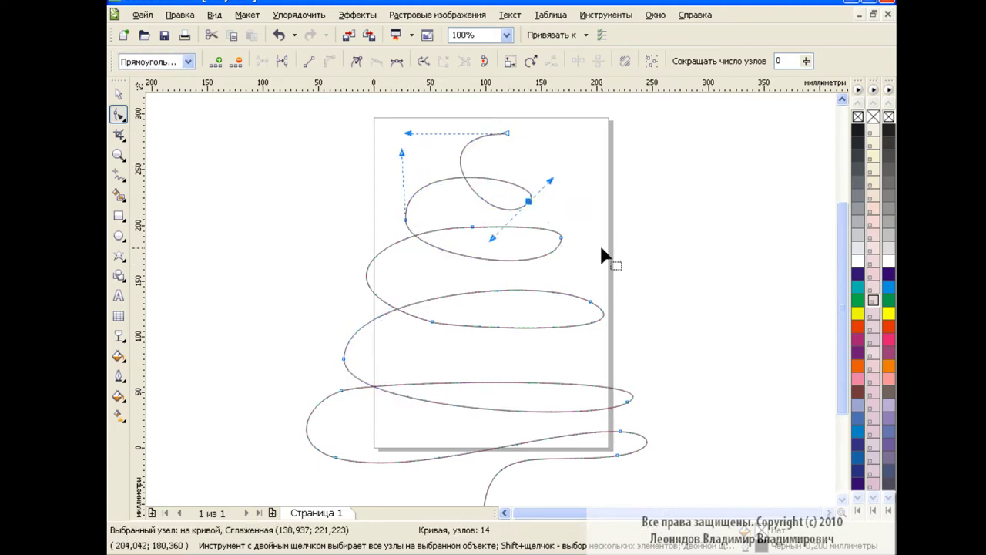
key("space")
Step: Apply a 25 mm Artistic Media brush preset stroke to the spiral
left_click(118, 174)
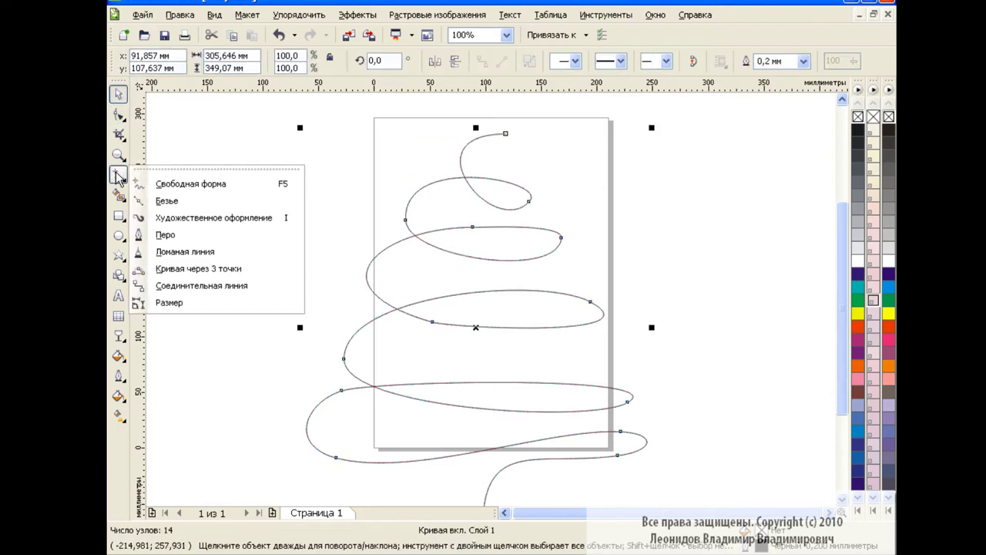
left_click(204, 219)
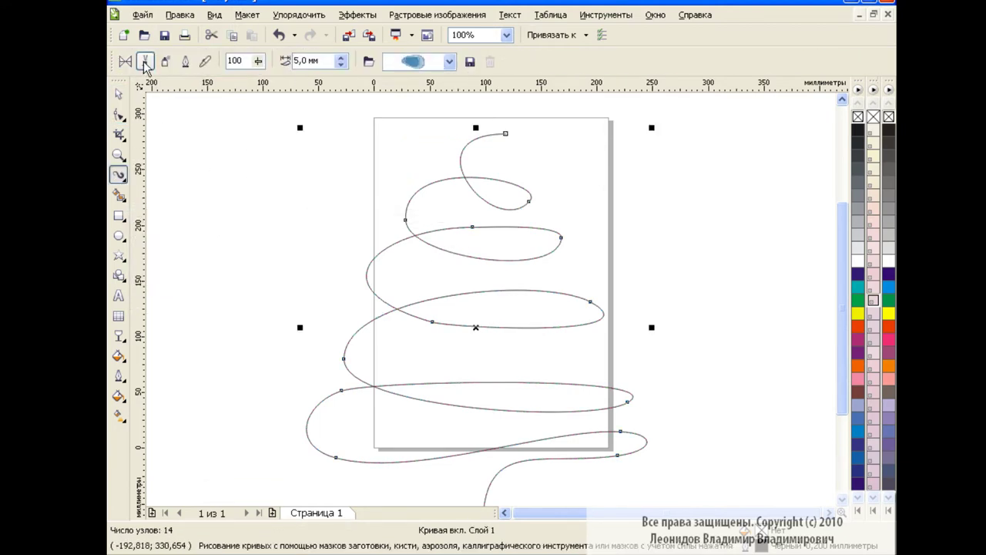
left_click(448, 63)
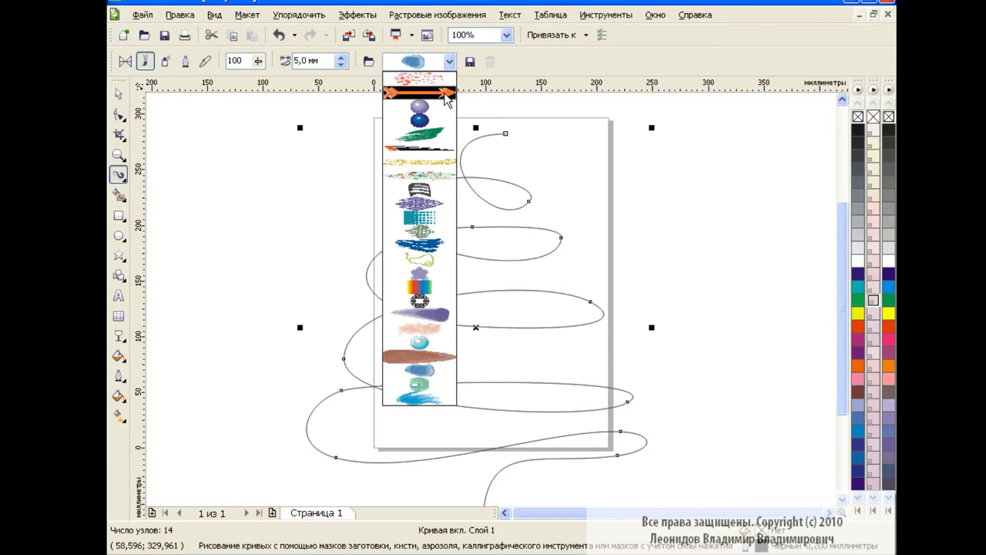
left_click(433, 373)
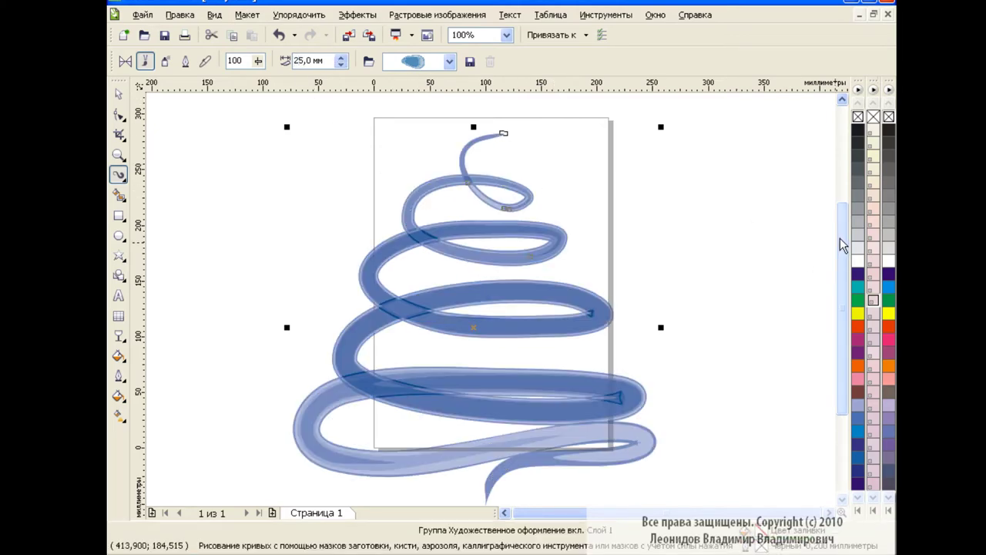
Step: Shrink the spiral and move it right onto the page
scroll(841, 245, "down", 3)
mouse_move(657, 447)
left_mouse_down()
mouse_move(637, 405)
mouse_move(541, 316)
left_mouse_up()
scroll(843, 309, "up", 3)
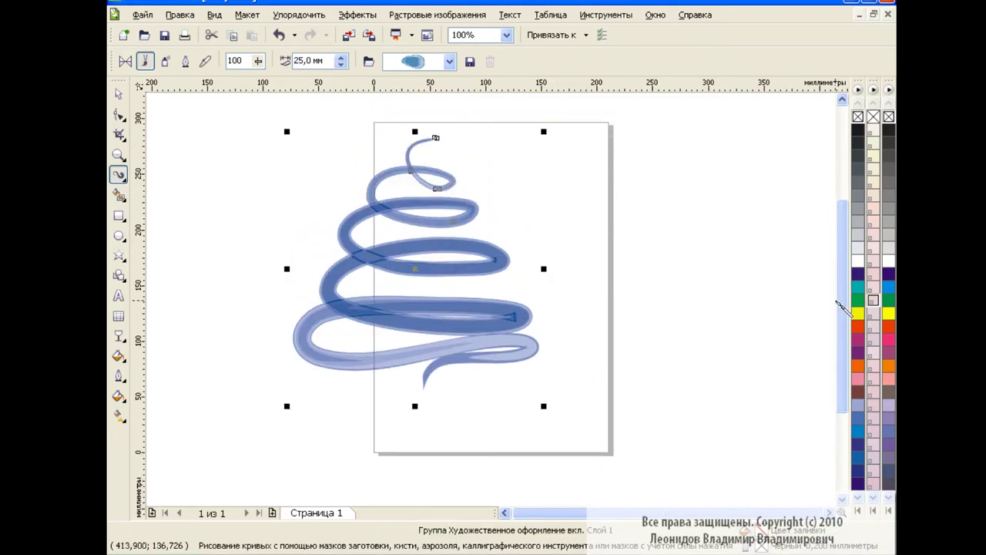
left_click_drag(415, 269, 502, 272)
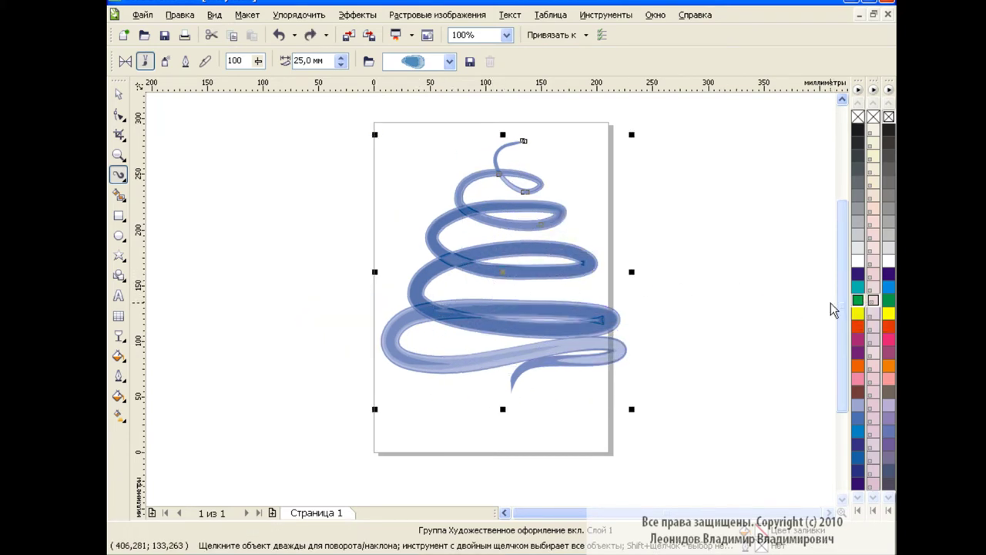
Step: Colour the spiral's outline and fill green
right_click(861, 302)
left_click(858, 301)
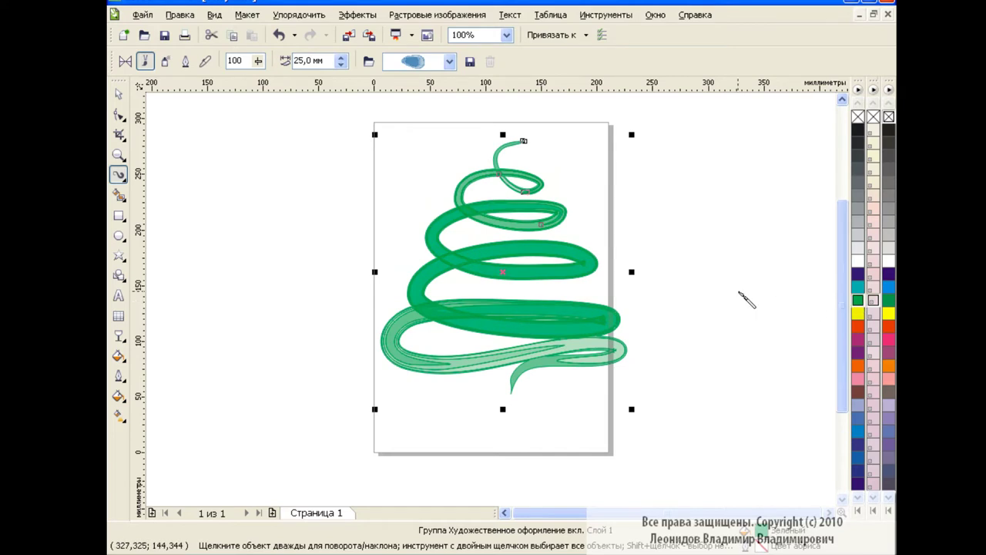
key("space")
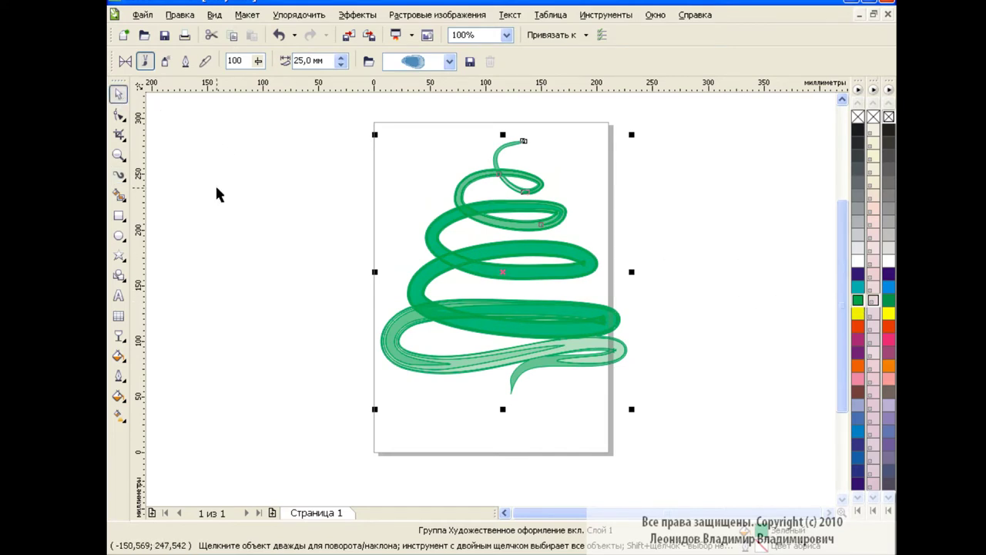
Step: Draw a five-point star left of the page and convert it to curves
left_click(119, 255)
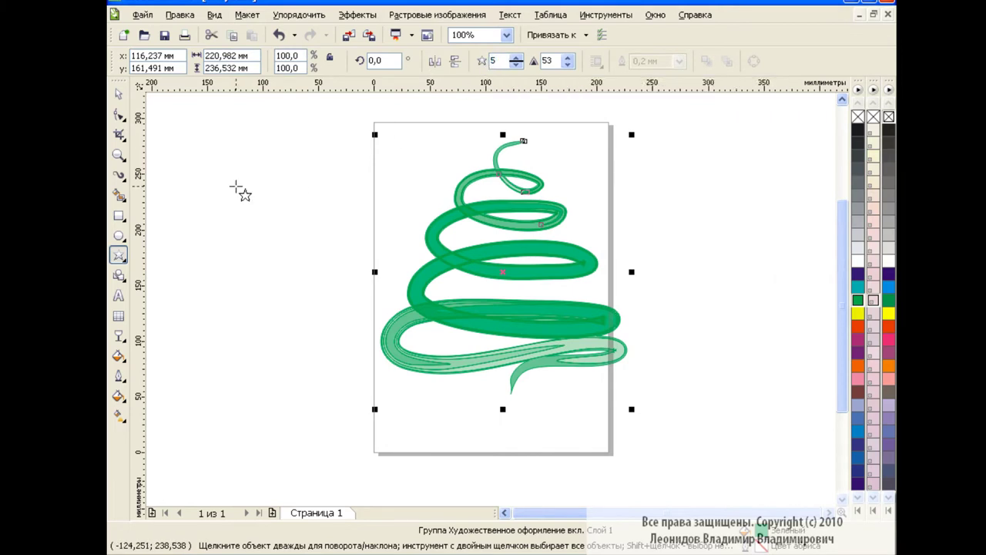
left_click_drag(234, 162, 352, 282)
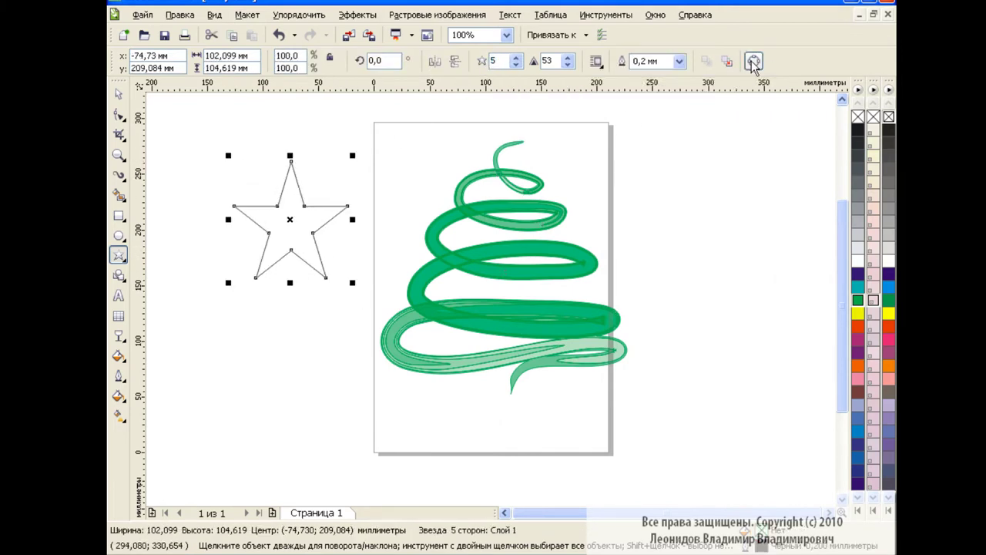
left_click(753, 62)
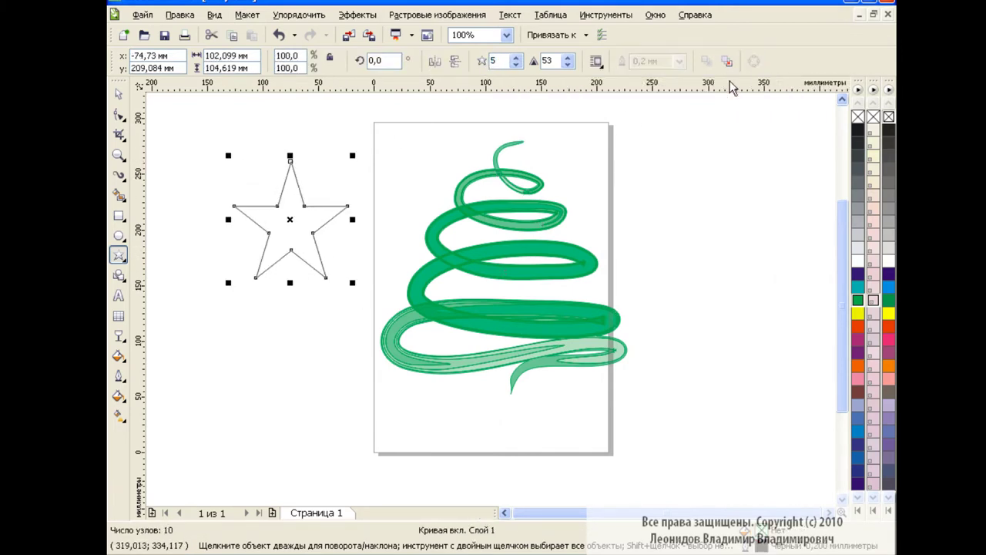
Step: Give the star the purple ball Artistic Media stroke at 20 mm width
left_click(119, 177)
left_click(422, 62)
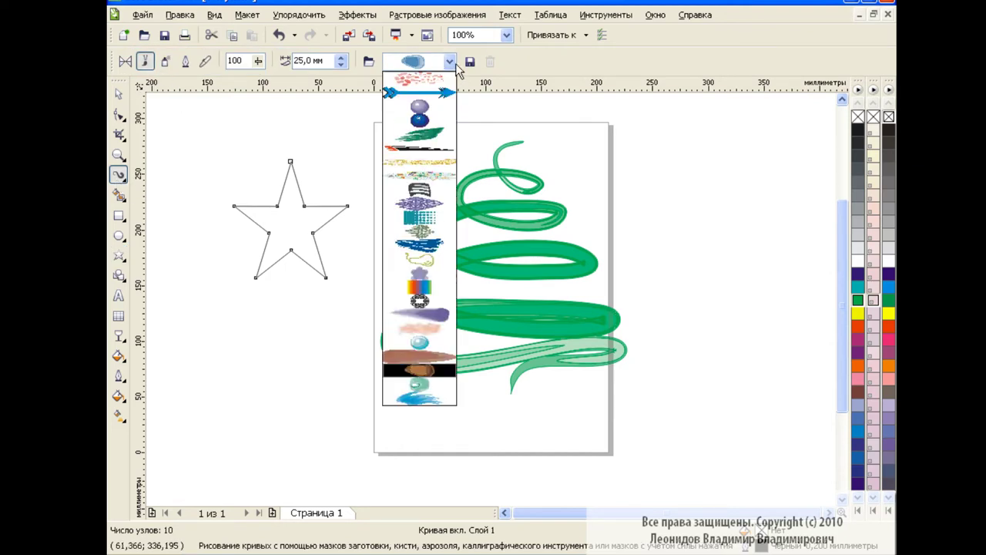
left_click(433, 119)
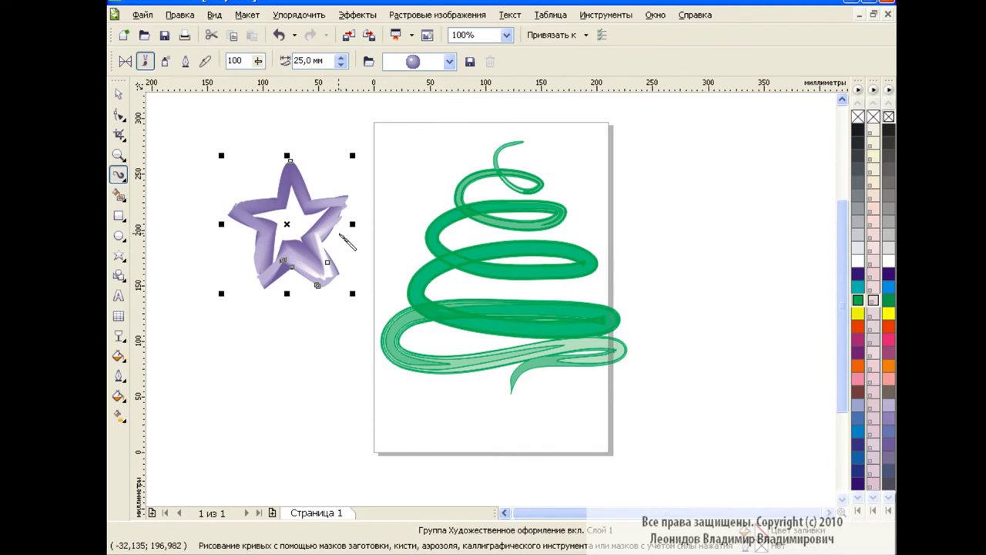
key("Return")
double_click(298, 60)
type("20")
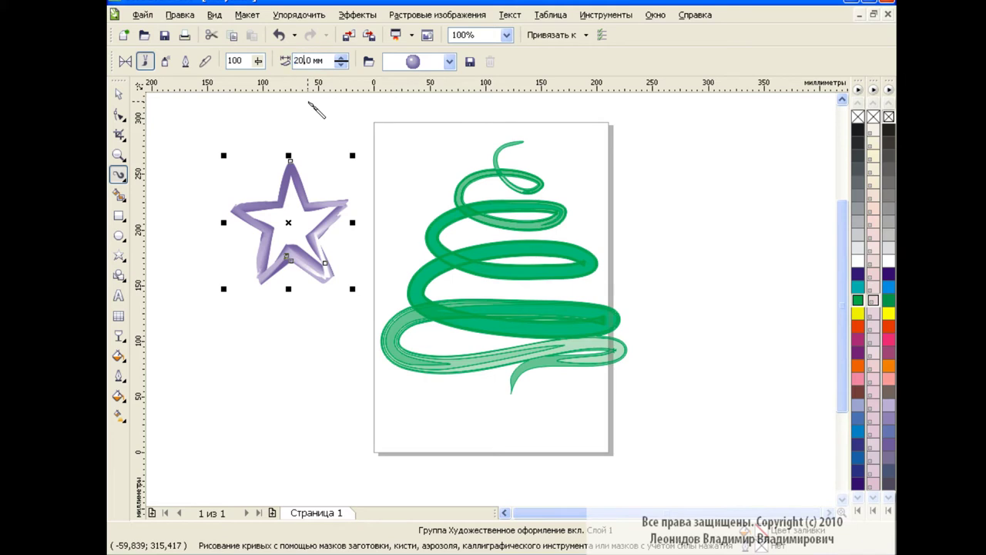
key("Return")
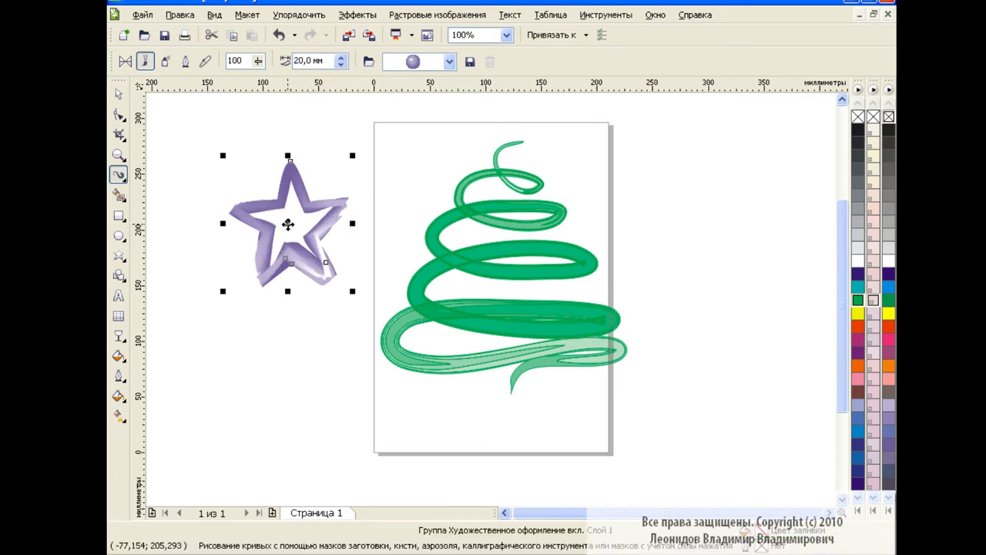
Step: Colour the star red, shrink it and set it on the tree's top, then deselect
left_click_drag(288, 224, 365, 176)
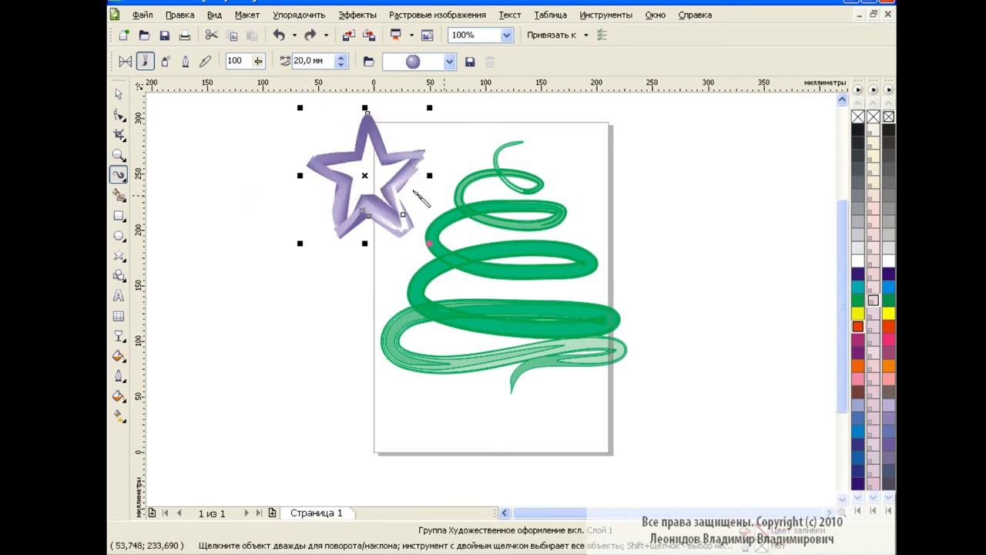
left_click(859, 328)
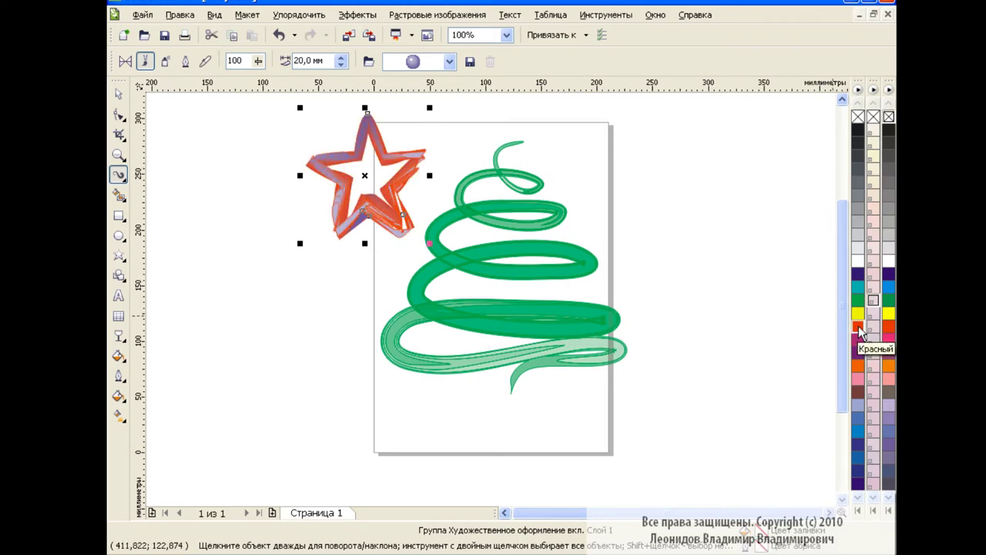
left_click_drag(365, 176, 522, 160)
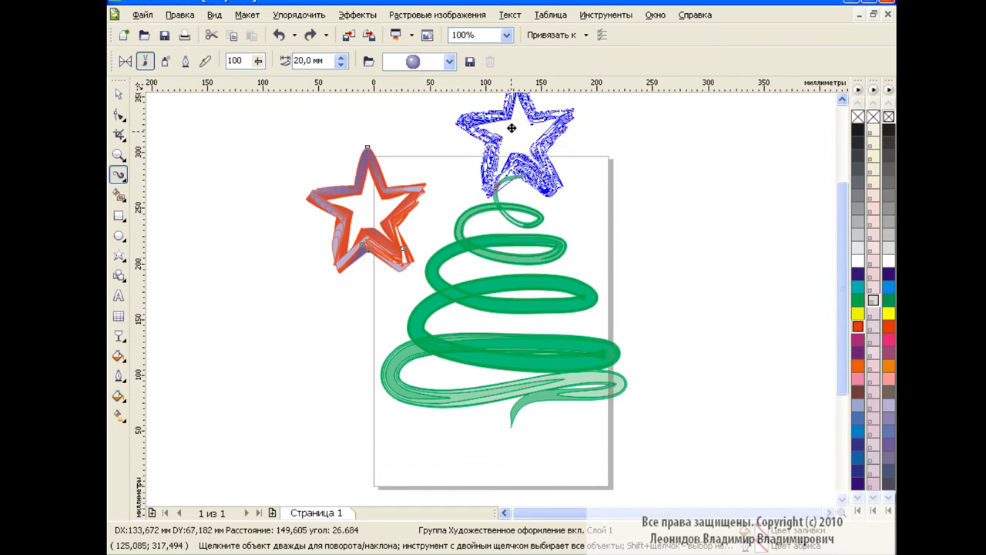
left_click_drag(579, 219, 530, 174)
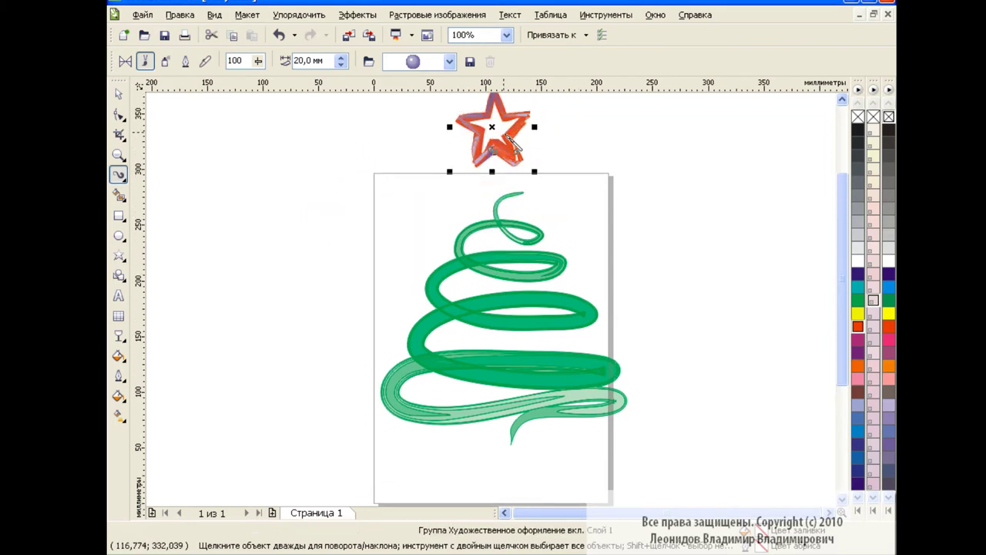
mouse_move(492, 138)
left_mouse_down()
mouse_move(513, 164)
mouse_move(502, 162)
left_mouse_up()
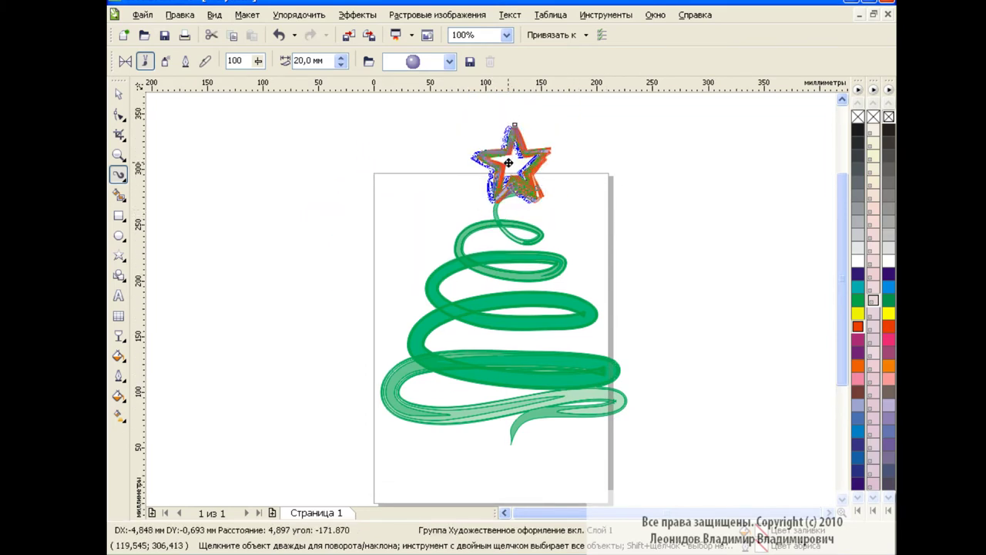
left_click_drag(539, 203, 509, 175)
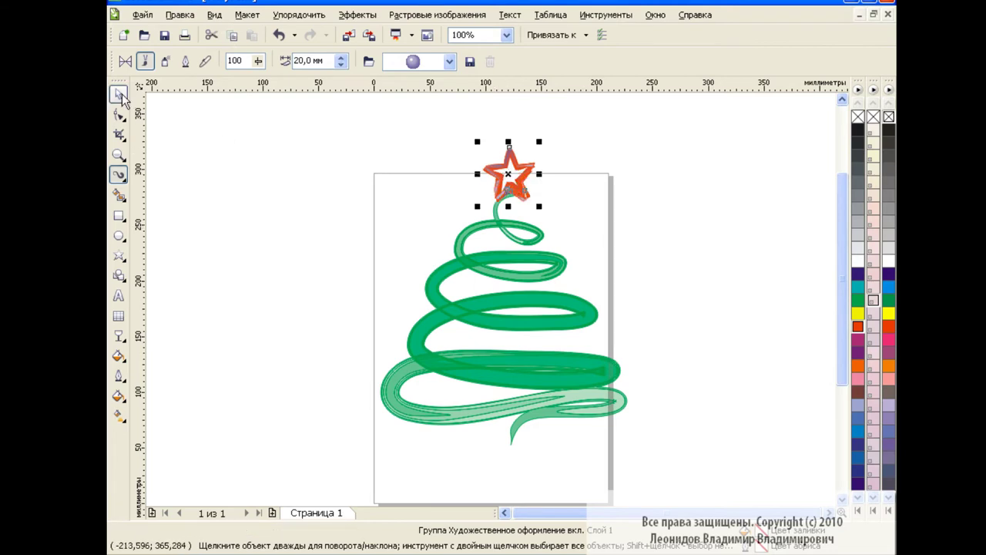
left_click(118, 93)
left_click(335, 287)
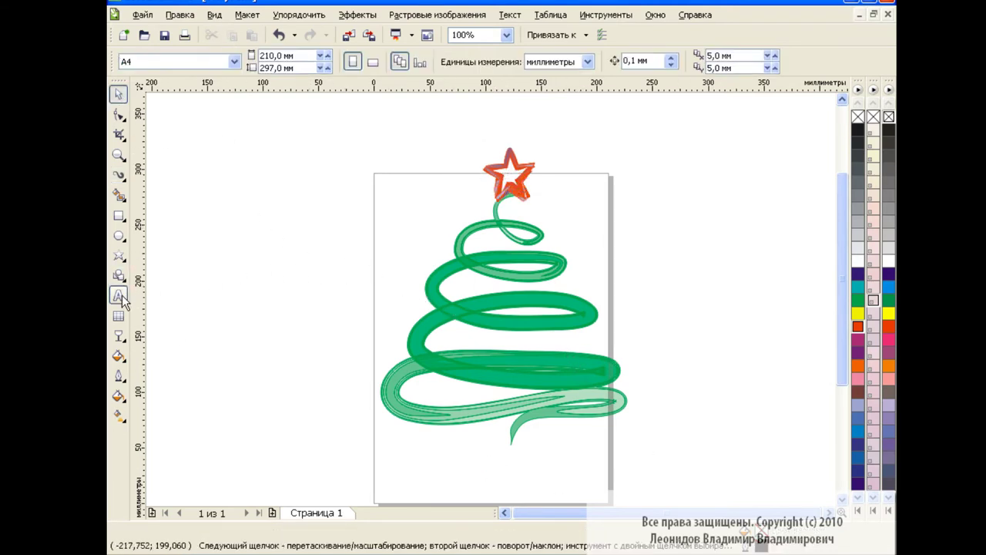
Step: Type 'С праздником!' in 100 pt Arial below the tree
left_click(118, 295)
left_click(395, 462)
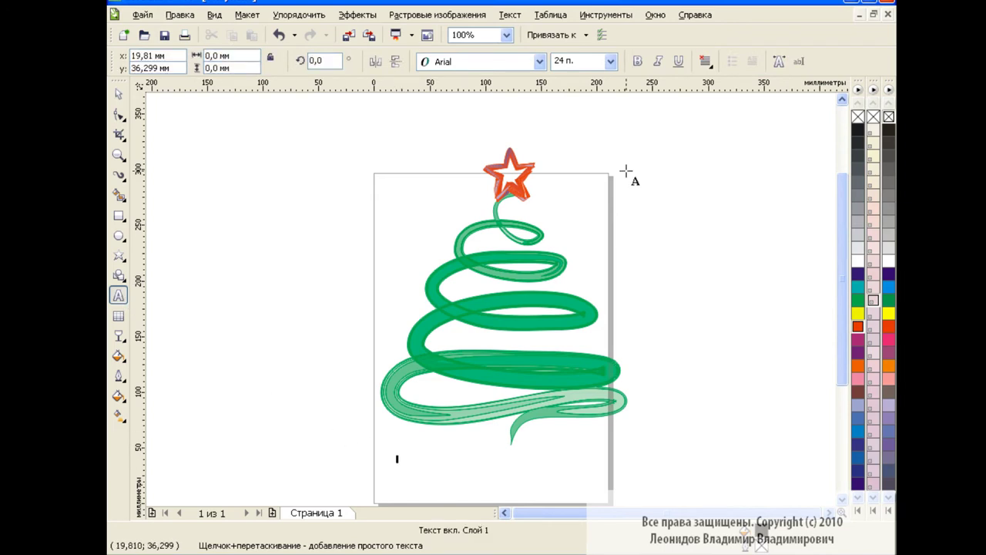
left_click(611, 62)
left_click(584, 263)
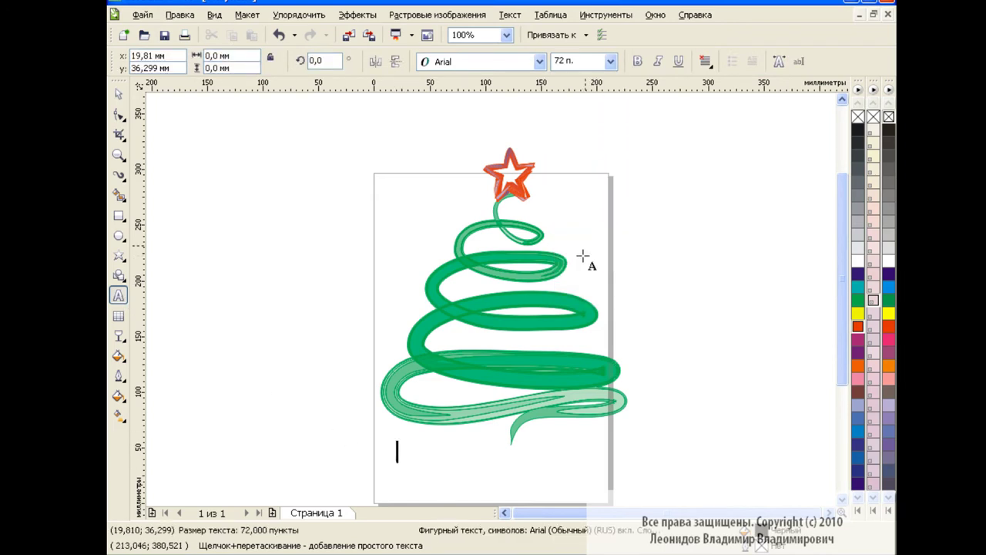
left_click(610, 61)
left_click(578, 271)
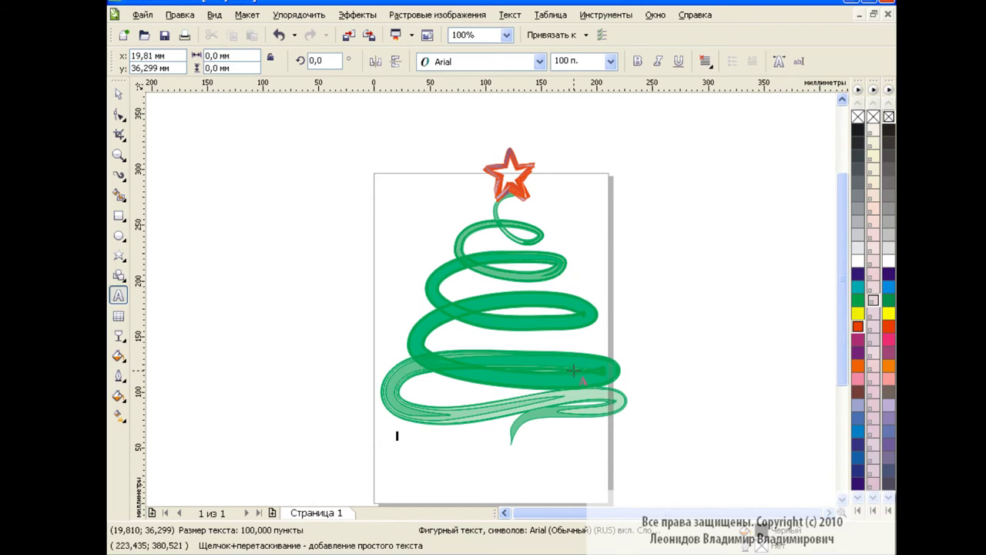
type("С празд")
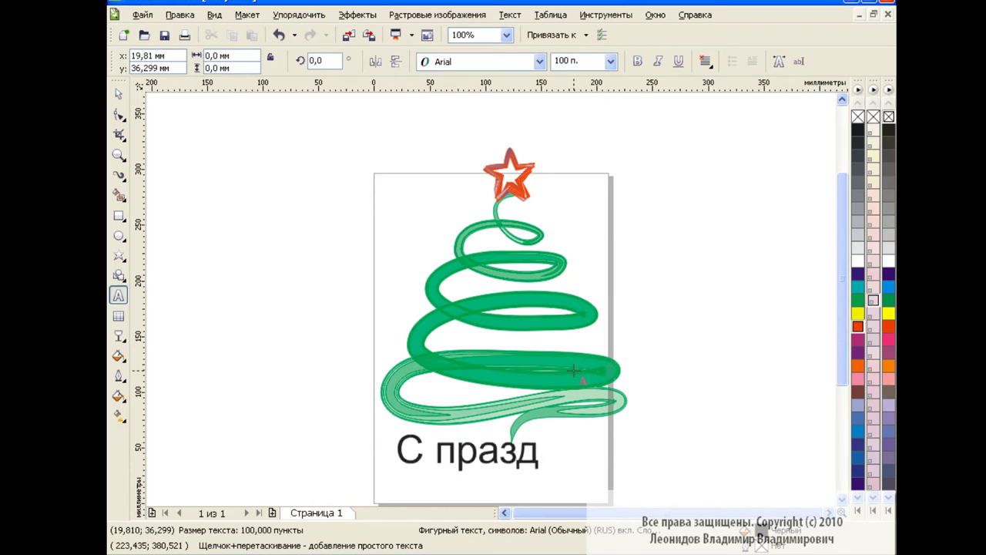
type("ником!")
Step: Convert the caption text to curves
key("ctrl+space")
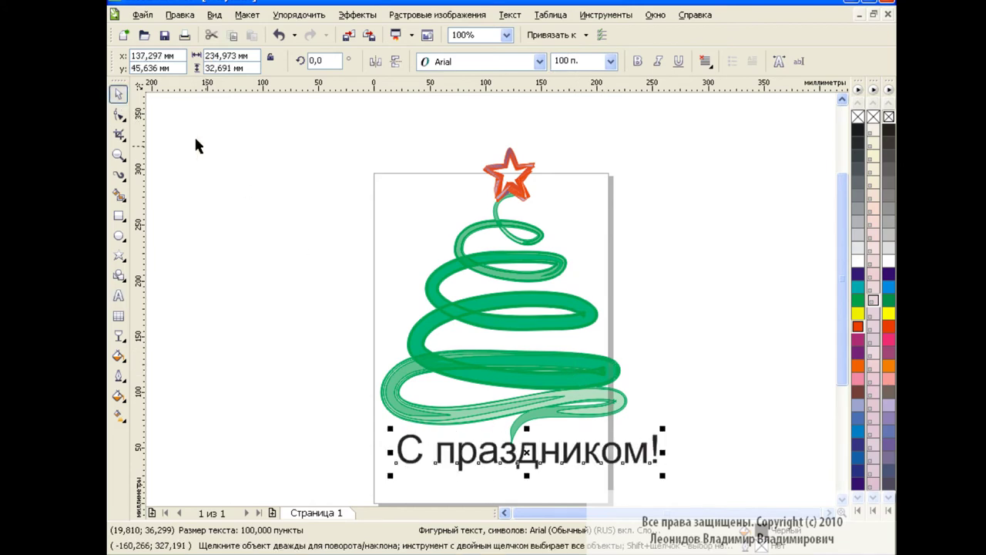
left_click(299, 15)
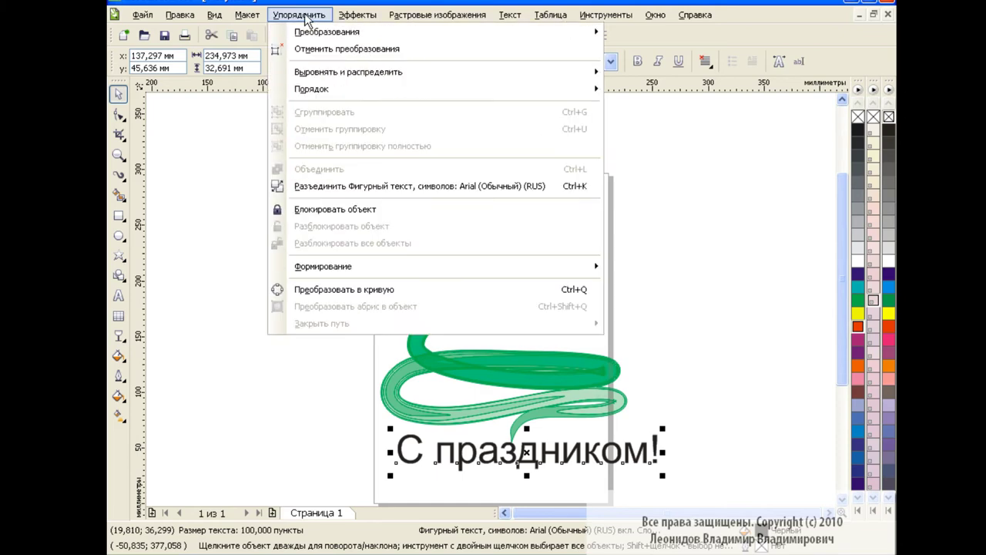
left_click(390, 289)
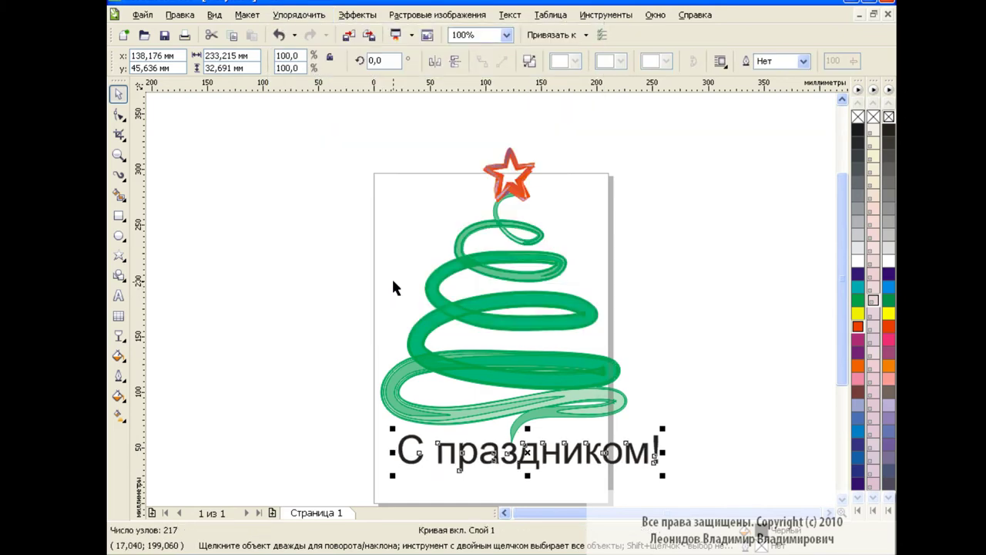
left_click(119, 175)
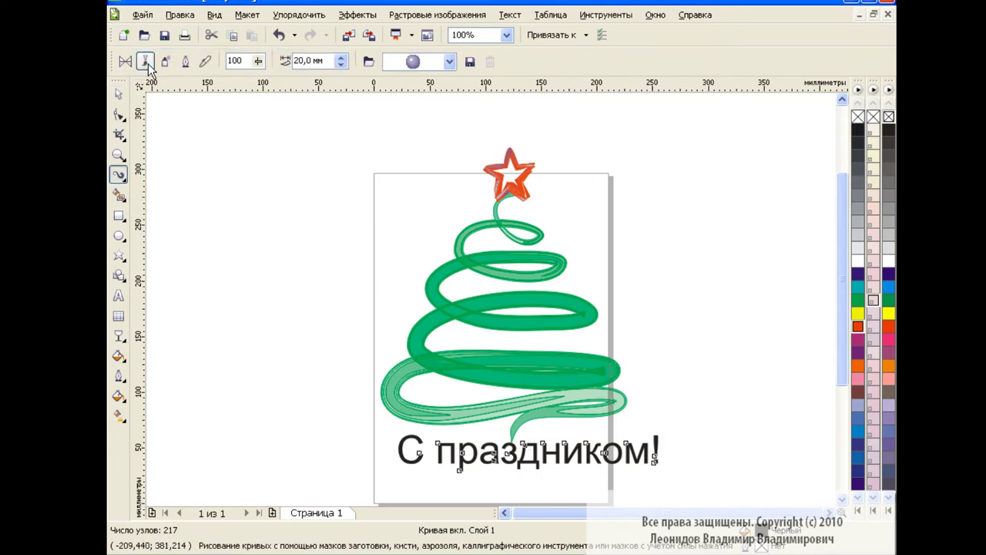
Step: Apply the blue sphere Artistic Media brush stroke to the caption
left_click(449, 61)
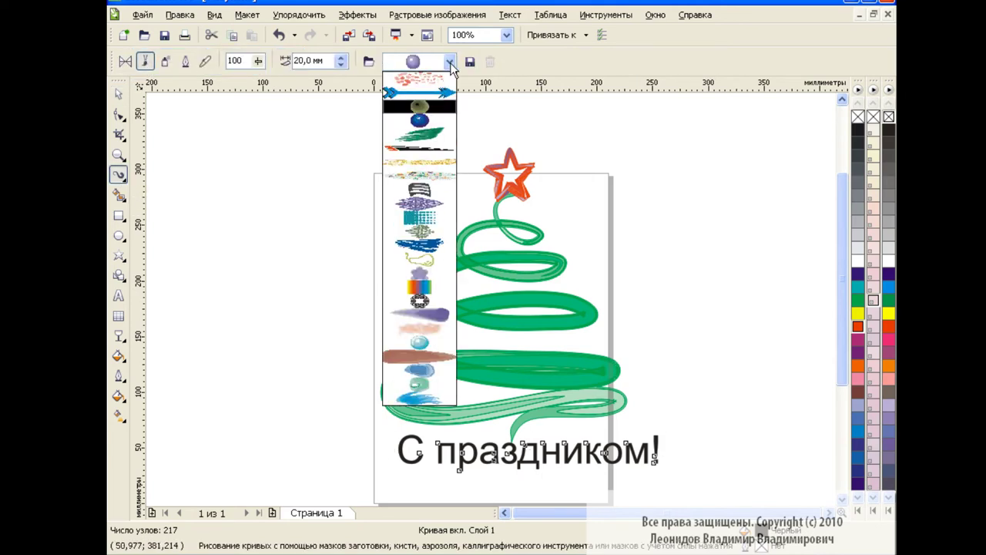
left_click(428, 123)
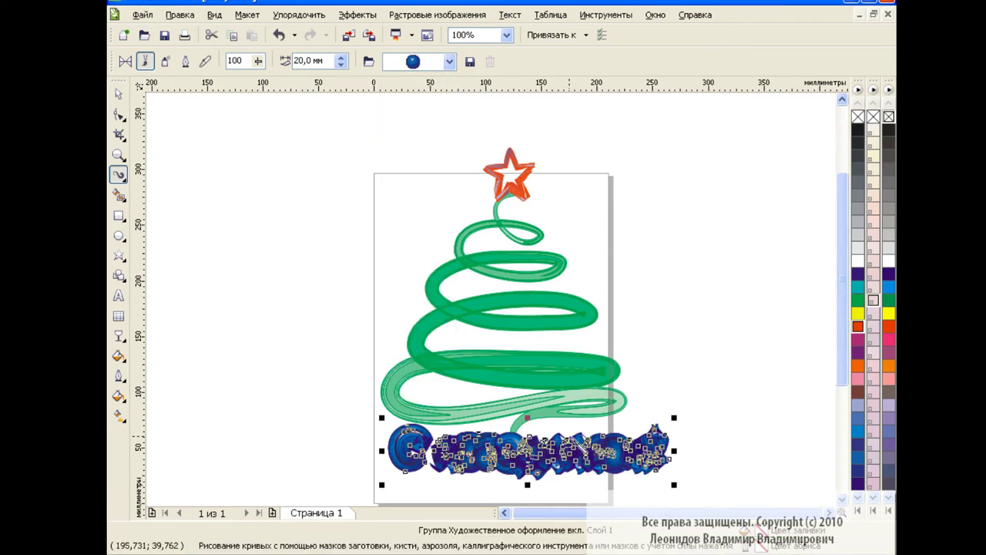
double_click(298, 60)
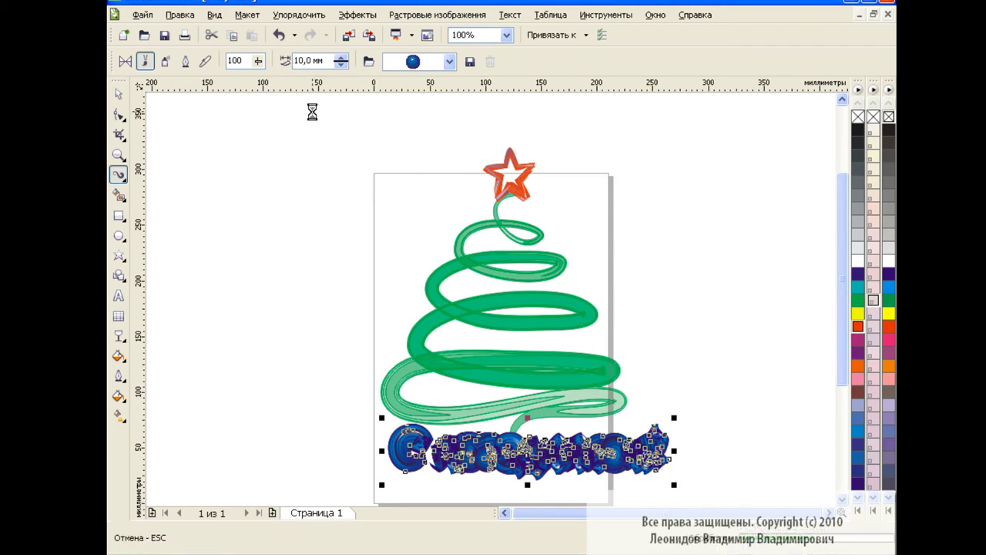
left_click(118, 94)
left_click(297, 357)
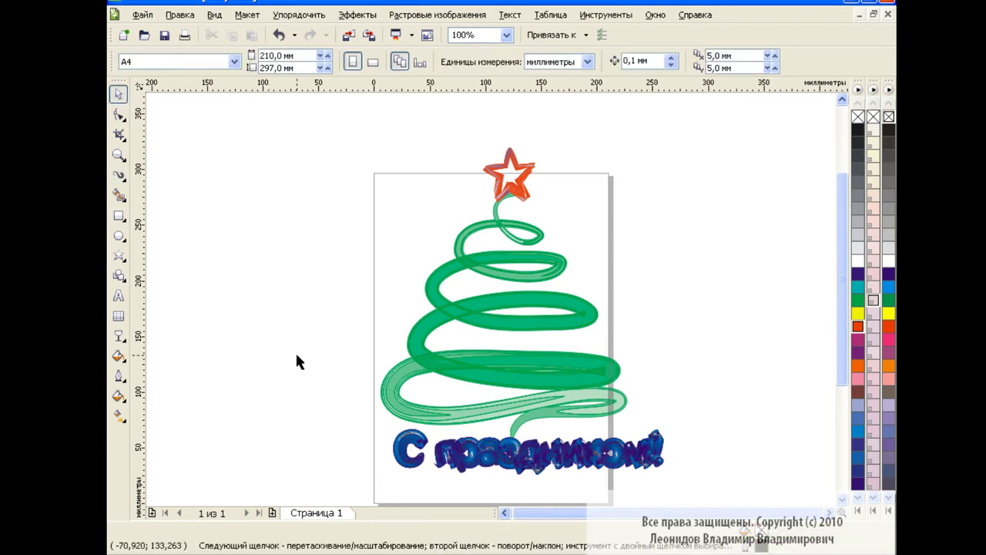
Step: Enlarge the caption to 140% and move it down below the tree
left_click(538, 461)
left_click_drag(389, 428, 287, 411)
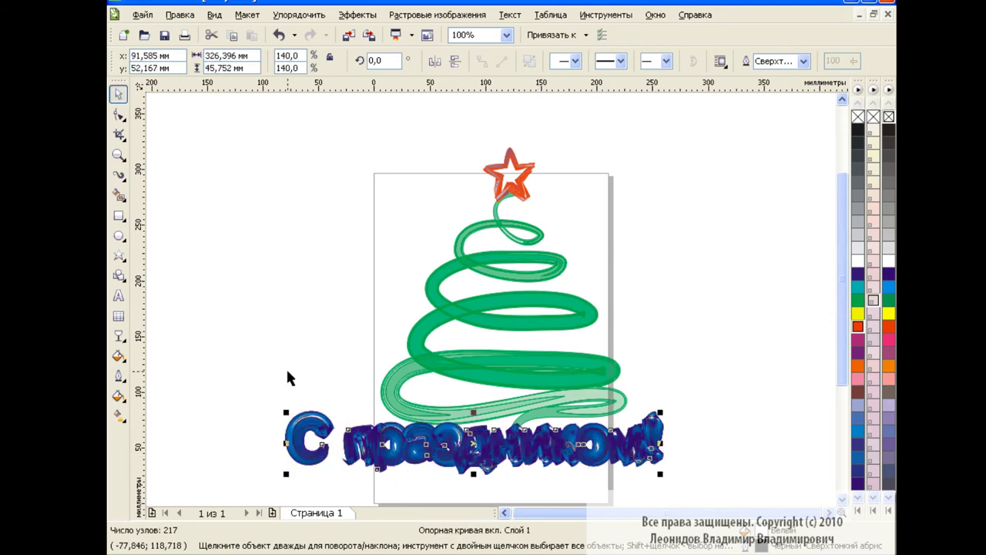
left_click_drag(473, 442, 517, 472)
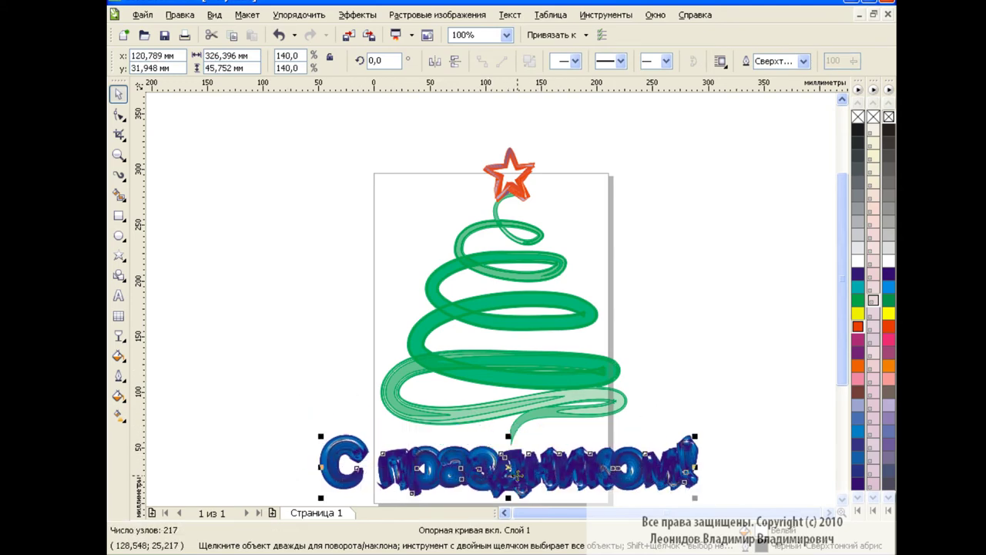
Step: Set the caption's brush width to 5 mm
left_click(118, 175)
type("5,0 мм")
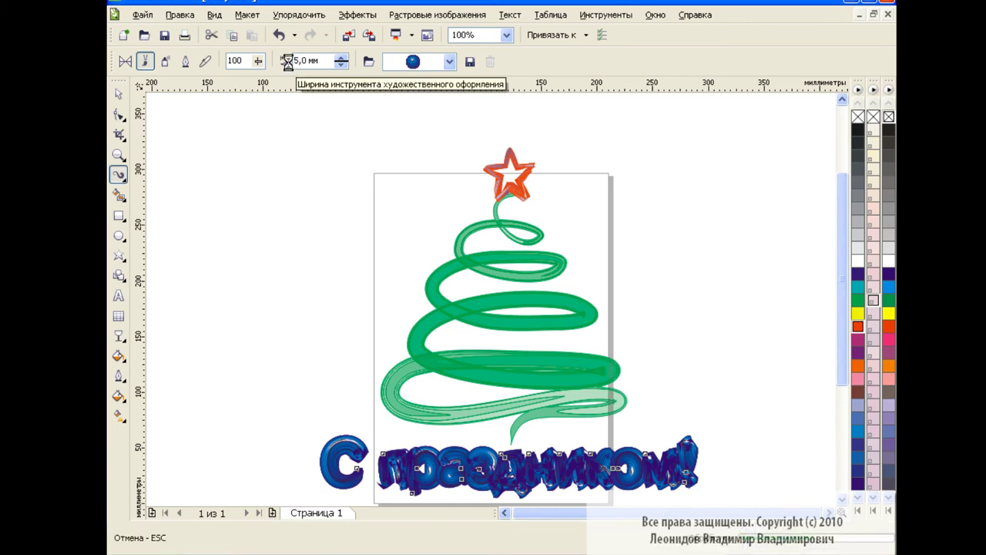
key("Return")
key("space")
left_click(735, 426)
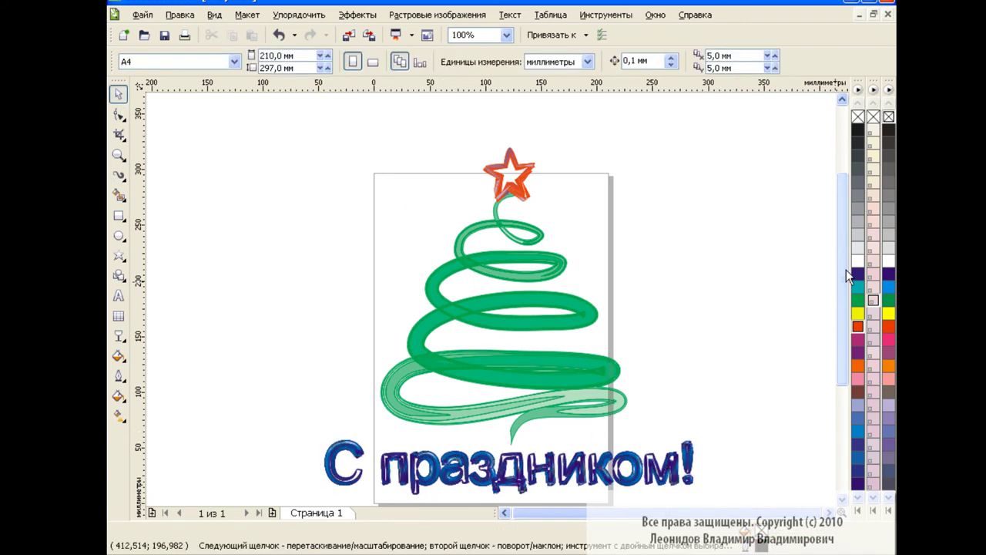
scroll(844, 269, "down", 1)
Step: Shrink the tree, star and caption to about two-thirds and move them off the page
left_click_drag(742, 465, 280, 125)
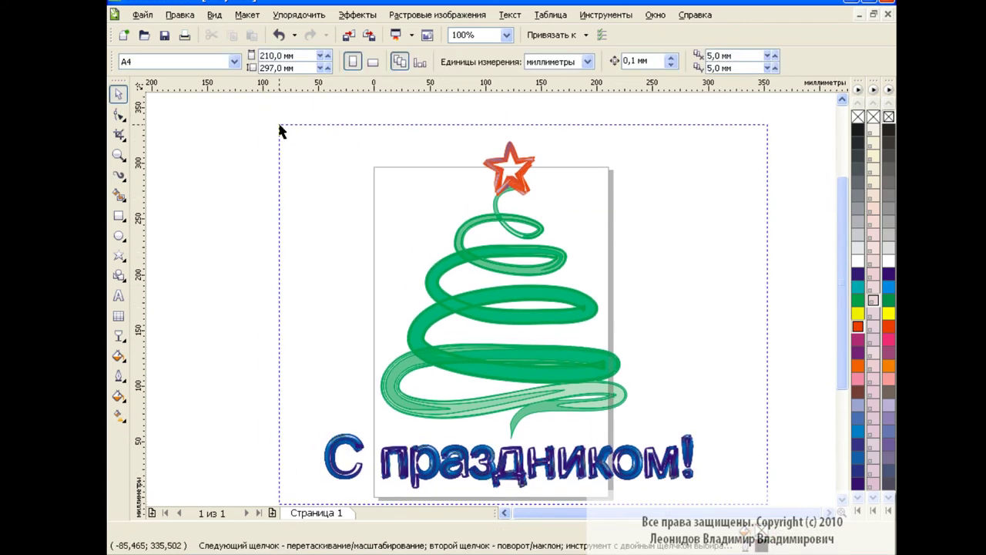
left_click_drag(701, 495, 573, 373)
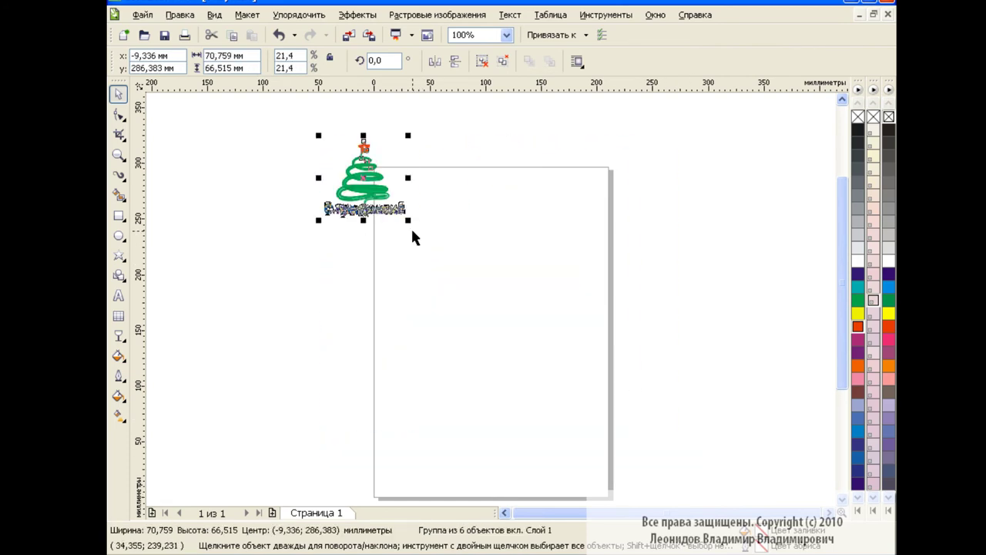
left_click_drag(445, 255, 276, 212)
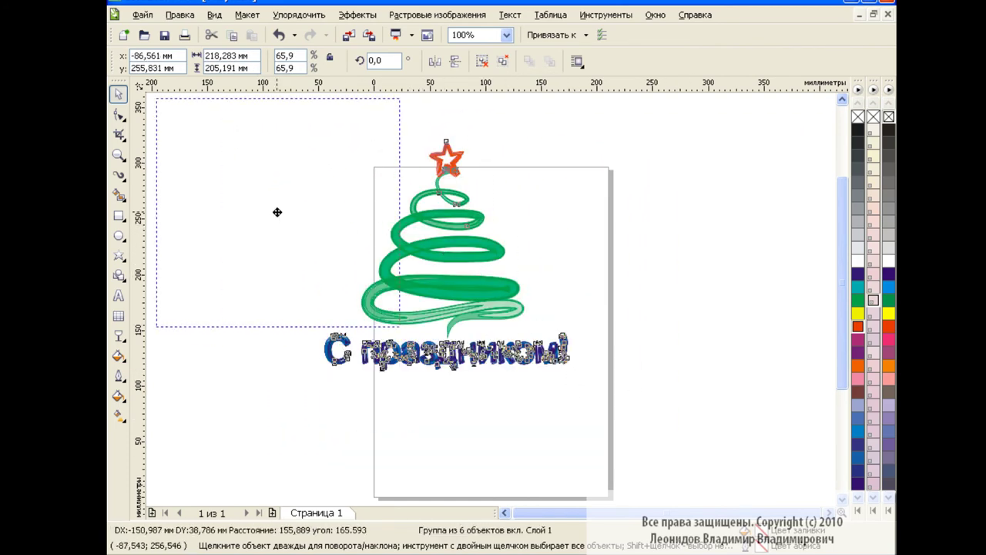
left_click(501, 307)
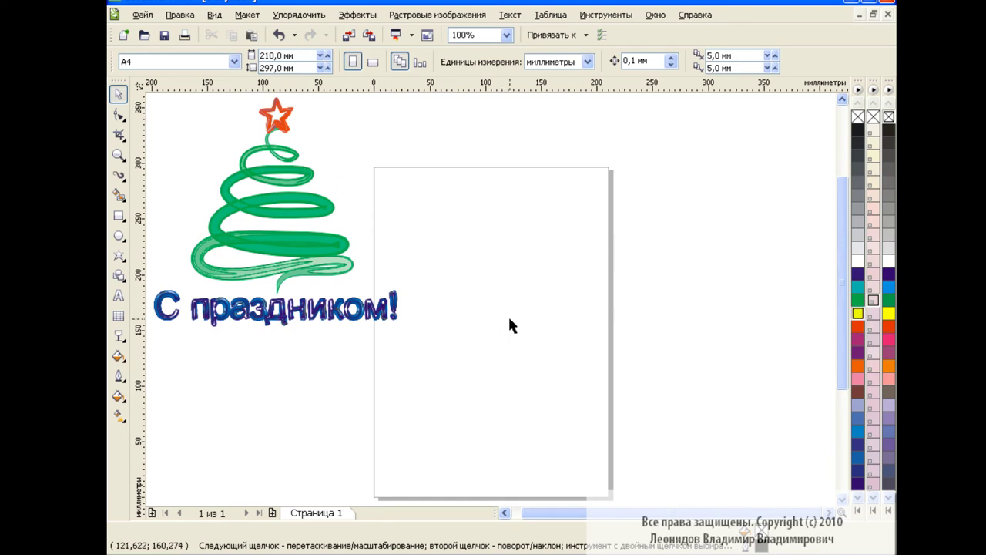
Step: Draw a 265.958 × 157.22 mm rectangle over the page's upper part with no outline and yellow fill
left_click(118, 216)
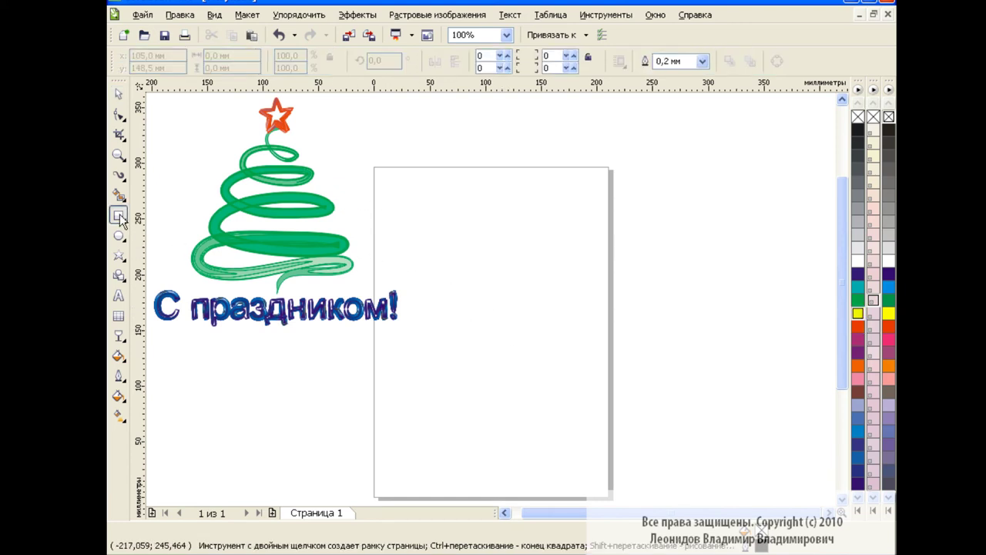
mouse_move(460, 171)
left_mouse_down()
mouse_move(722, 335)
mouse_move(756, 346)
left_mouse_up()
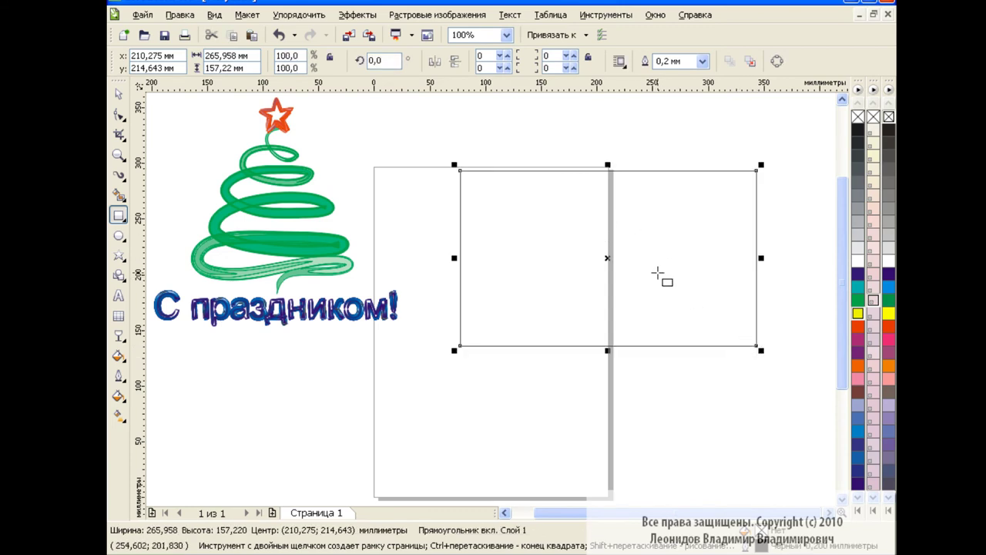
right_click(857, 116)
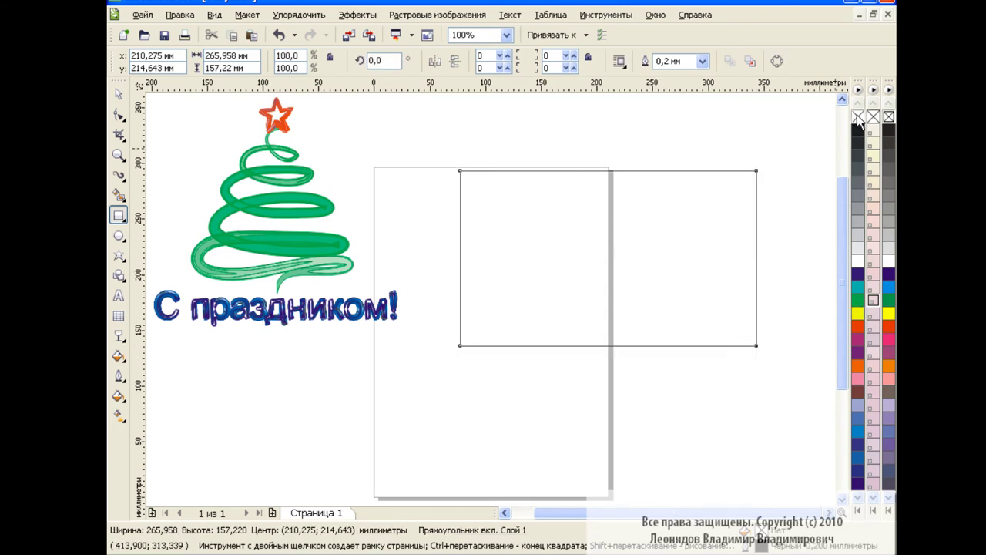
left_click(857, 313)
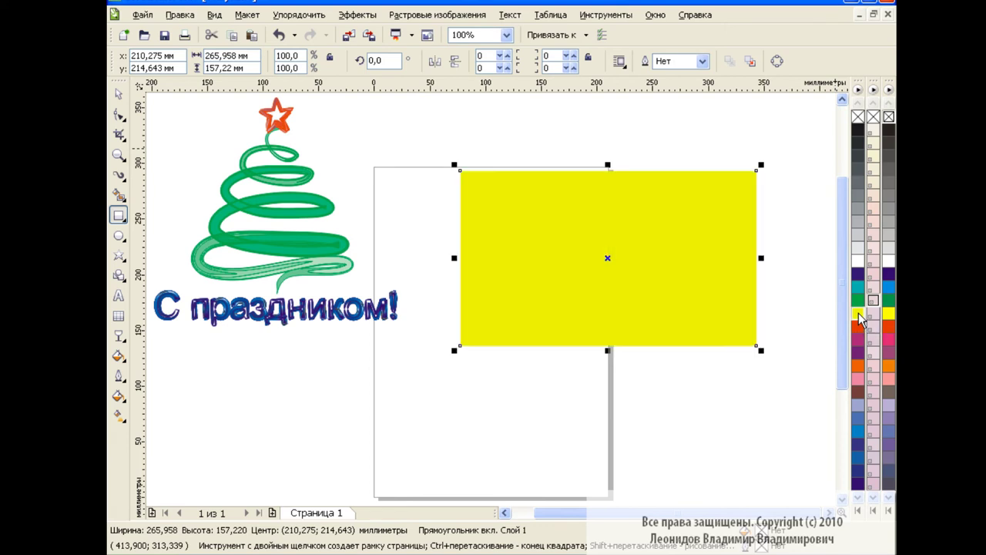
left_click(252, 36)
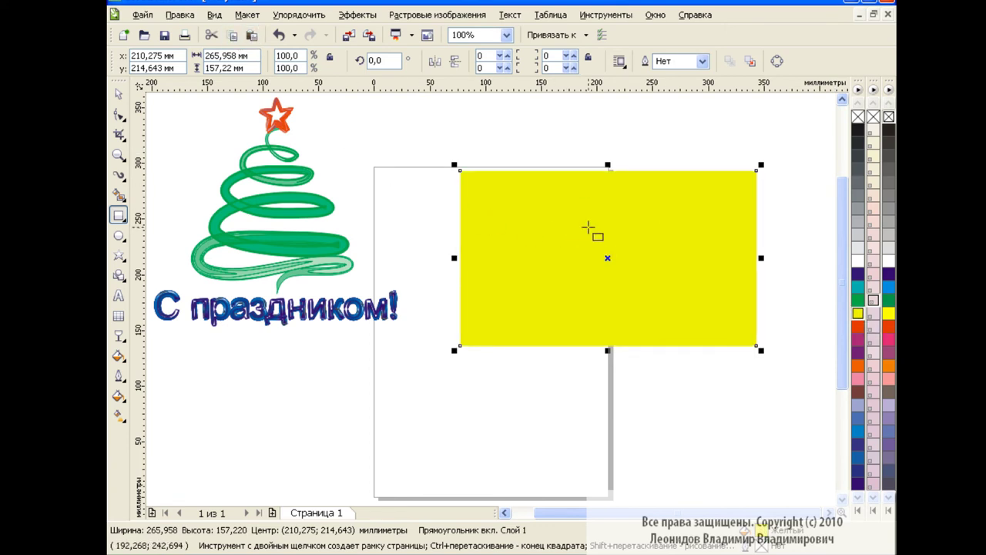
Step: Give the rectangle a texture fill from the Samples (Примеры) texture library
left_click(118, 396)
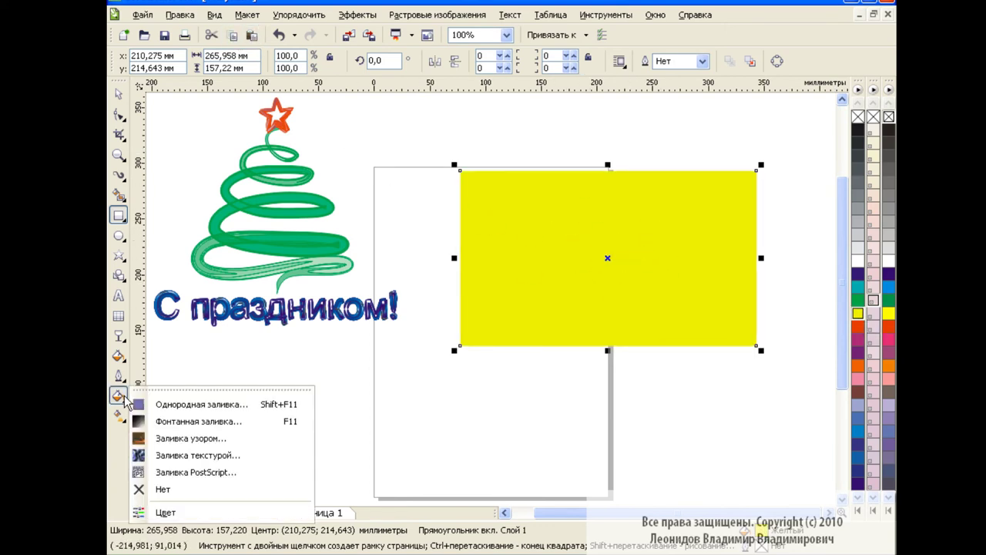
left_click(219, 453)
left_click(401, 158)
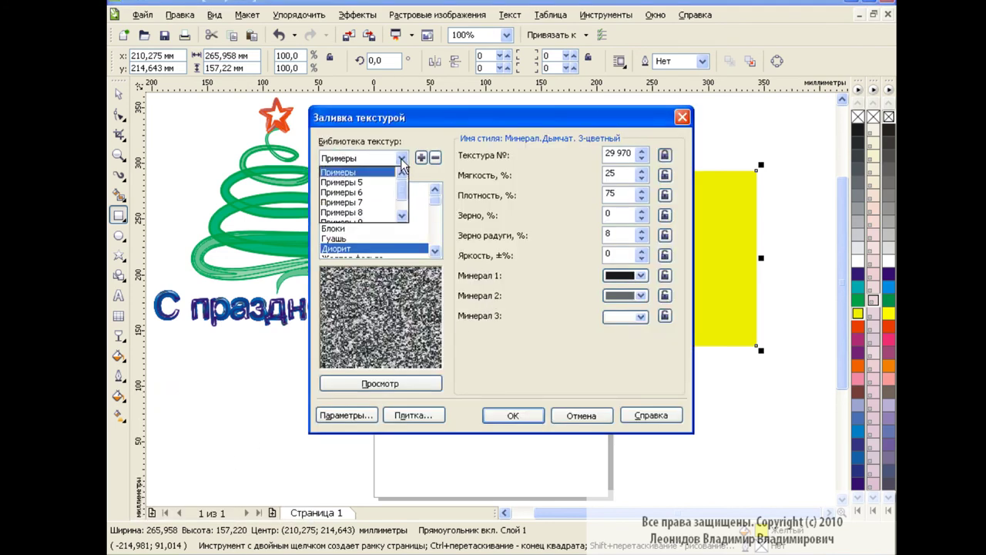
left_click(370, 173)
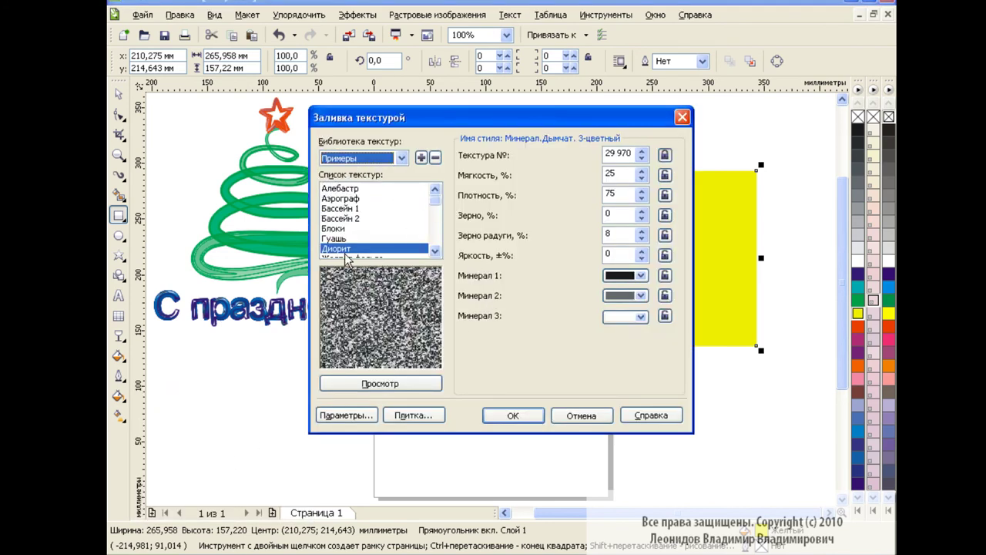
Step: Set Mineral 1 to olive-yellow and Mineral 2 to bright yellow, then apply the texture
left_click(640, 276)
left_click(645, 392)
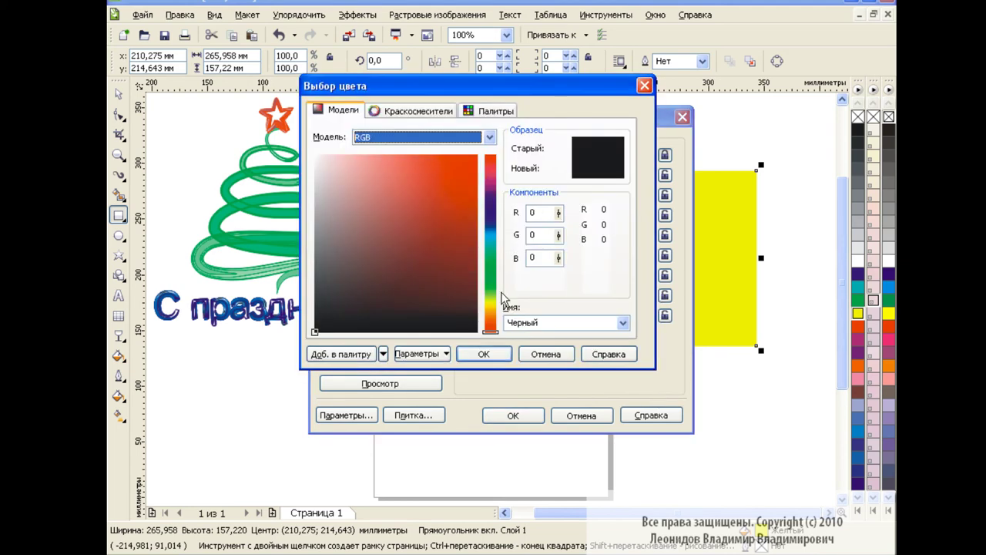
left_click(490, 303)
left_click(445, 201)
left_click(497, 354)
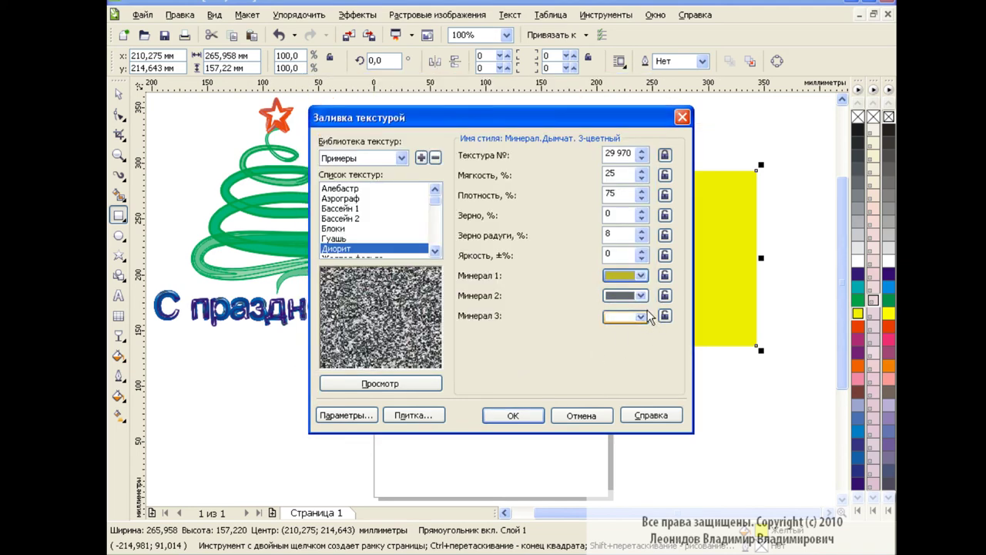
left_click(640, 295)
left_click(633, 335)
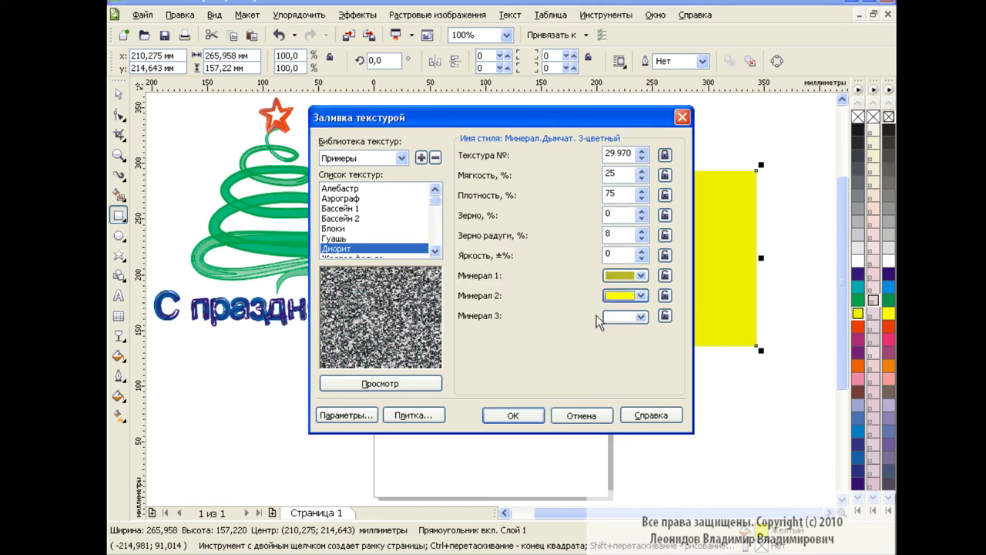
left_click(520, 415)
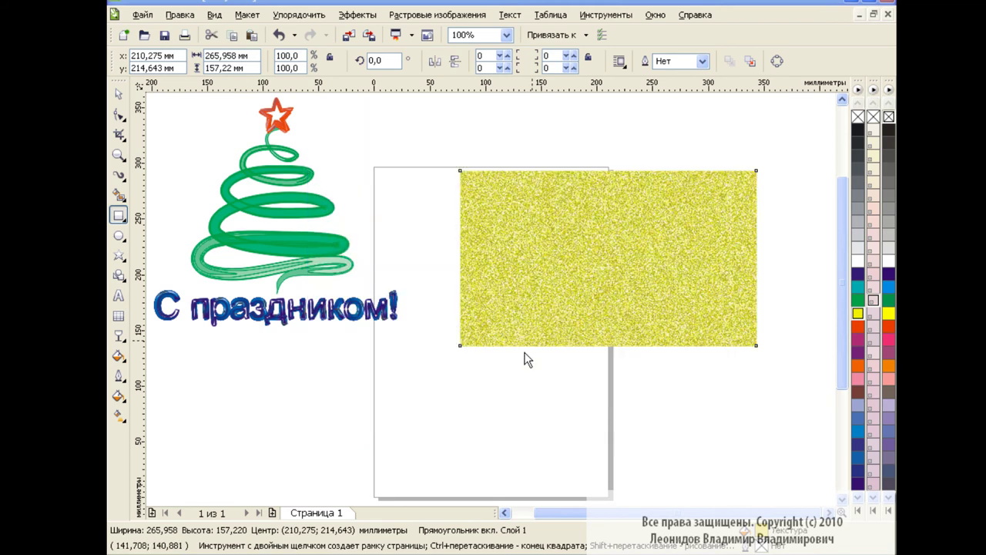
Step: Apply Uniform transparency to the textured rectangle, lowered from 50 to 18
left_click(118, 336)
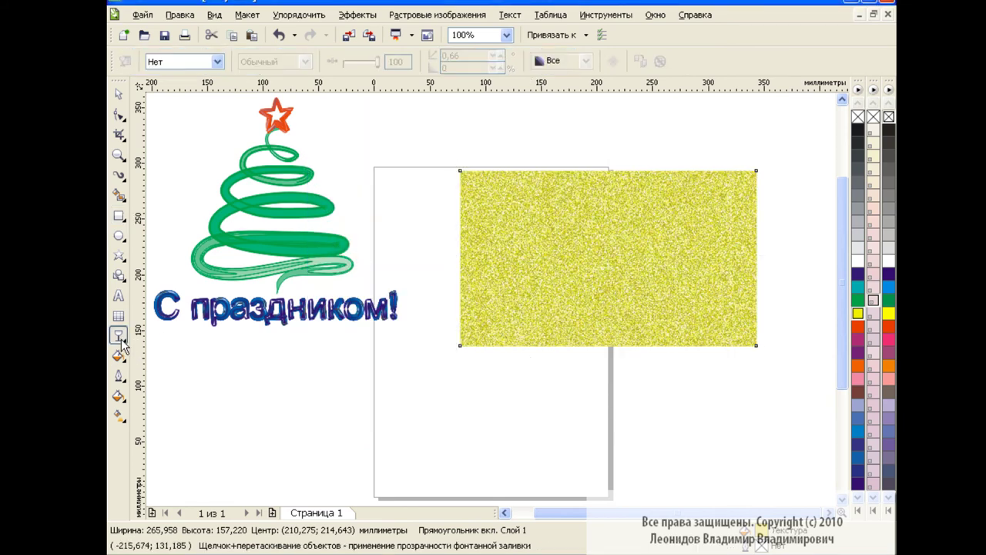
left_click(218, 61)
left_click(214, 84)
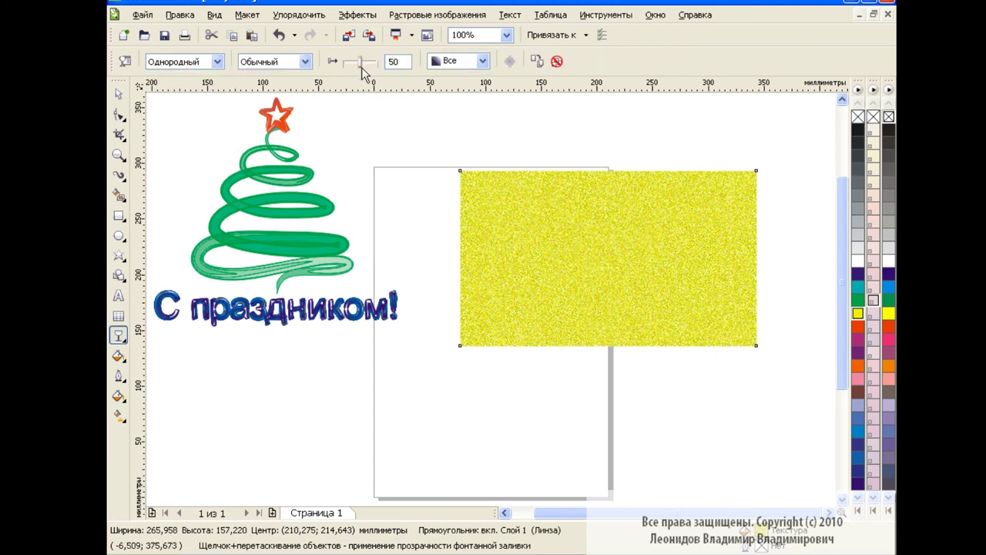
left_click_drag(359, 63, 349, 63)
Step: Bring the tree and greeting group to the front, shrunk and centred on the yellow card
left_click(120, 95)
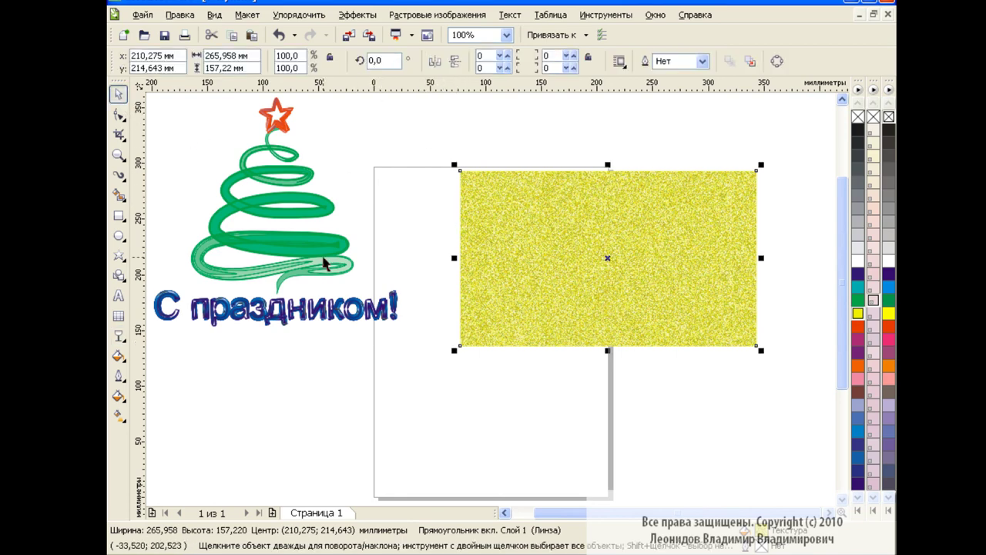
left_click_drag(277, 227, 705, 357)
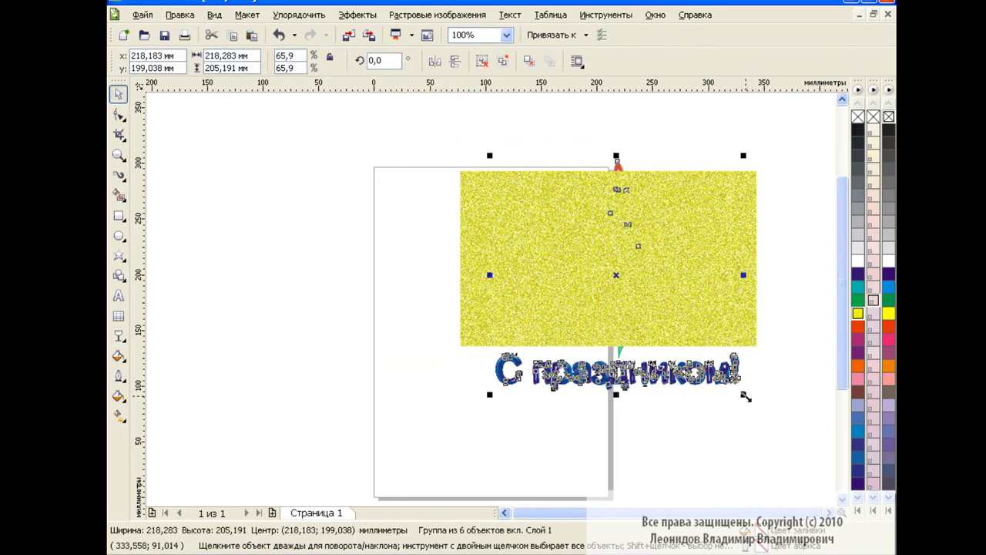
right_click(616, 279)
mouse_move(660, 160)
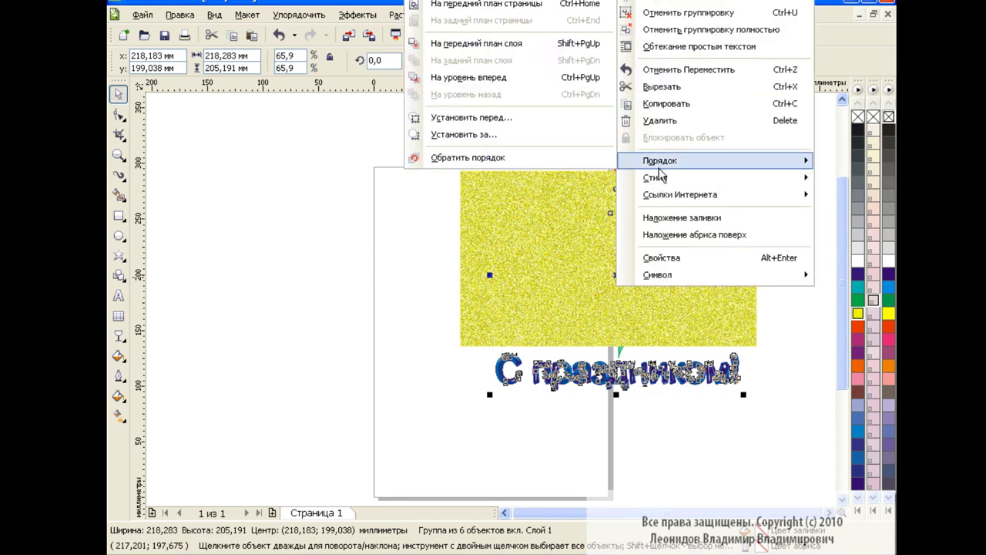
left_click(481, 4)
left_click_drag(701, 351, 643, 300)
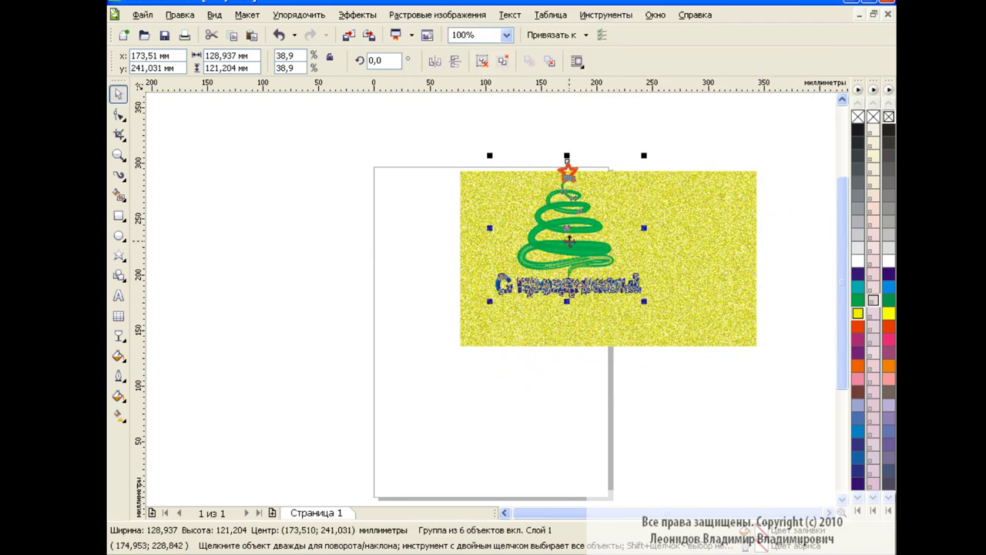
left_click_drag(570, 236, 634, 252)
left_click(703, 392)
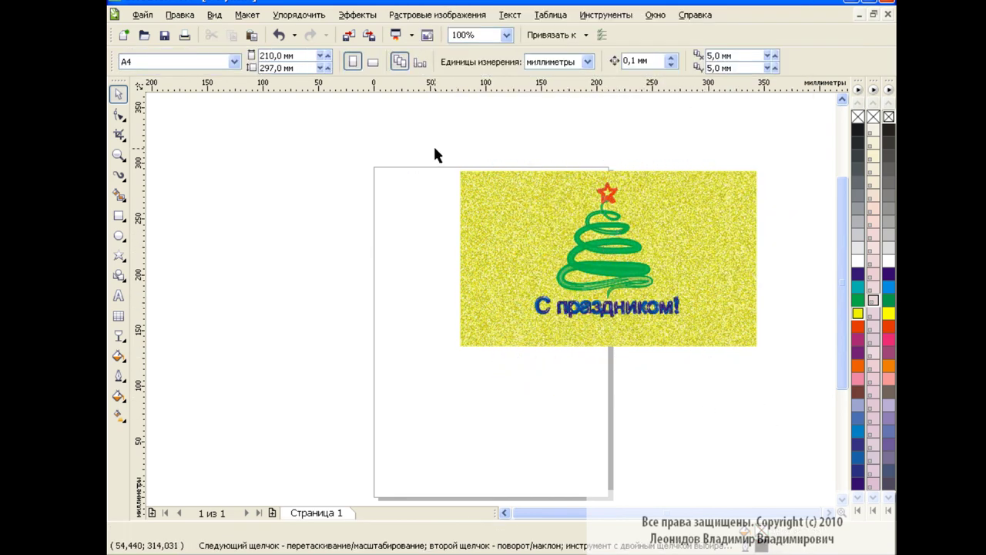
Step: Move the whole card left onto the page and enlarge it by about half
left_click_drag(433, 144, 783, 381)
left_click_drag(629, 236, 523, 231)
left_click(601, 406)
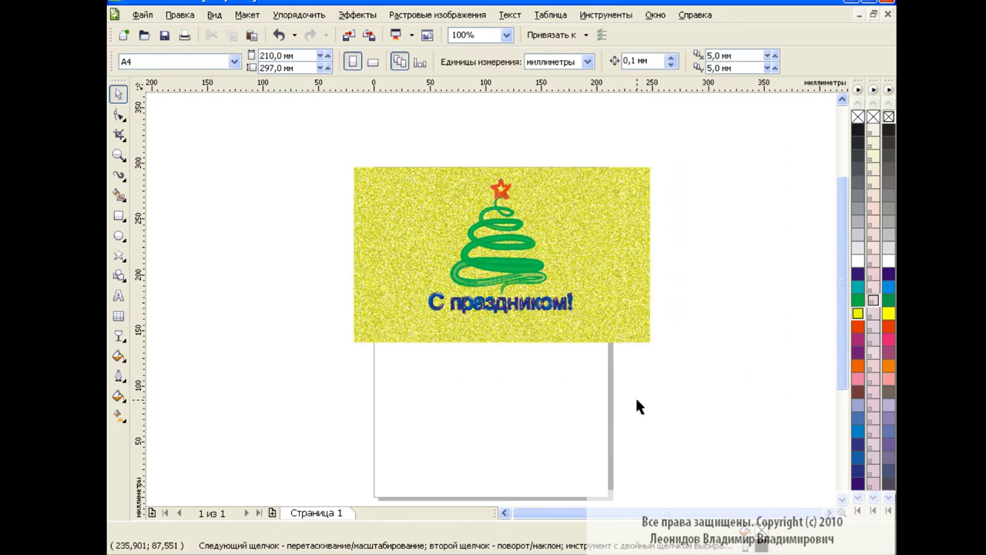
mouse_move(334, 154)
left_mouse_down()
mouse_move(670, 348)
mouse_move(809, 468)
left_mouse_up()
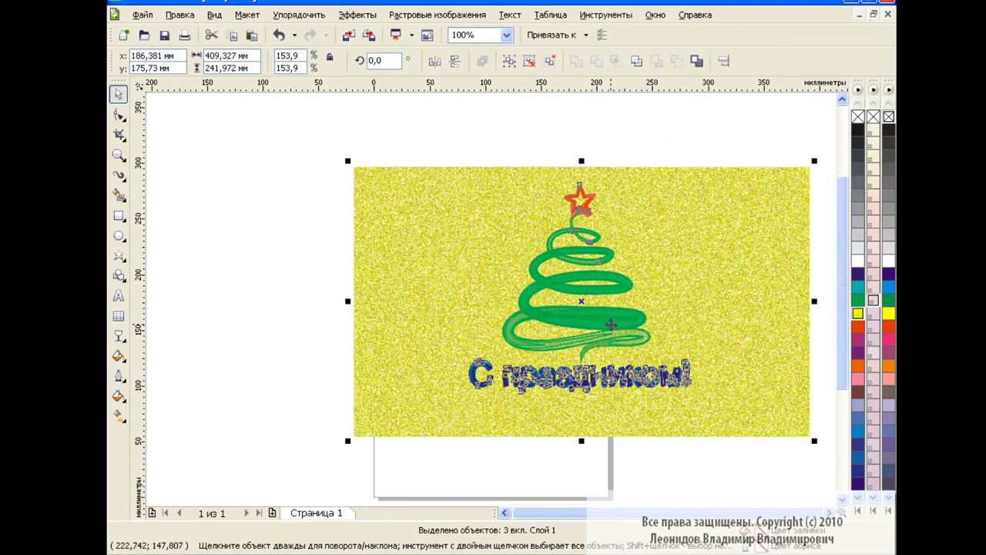
left_click_drag(584, 306, 521, 292)
left_click(546, 129)
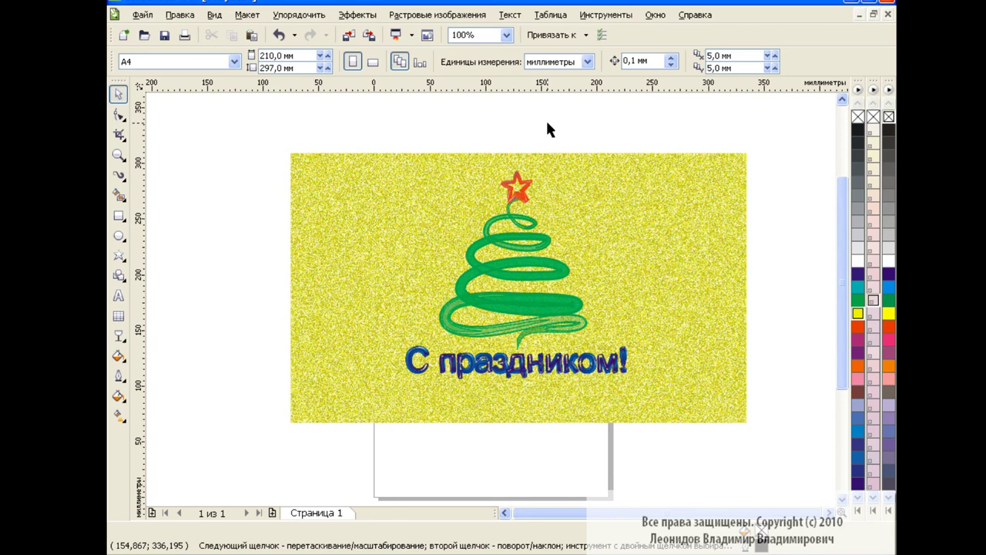